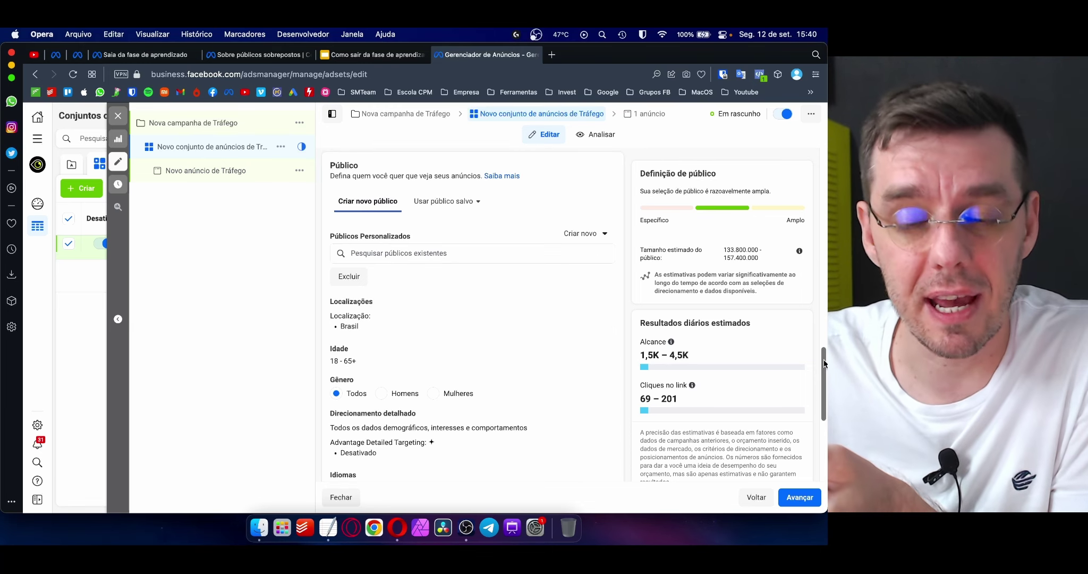
# Step: Search the ad set's detailed targeting for "fotógrafo" and add the job title Fotógrafo publicitario
pyautogui.scroll(-3, 682, 359)
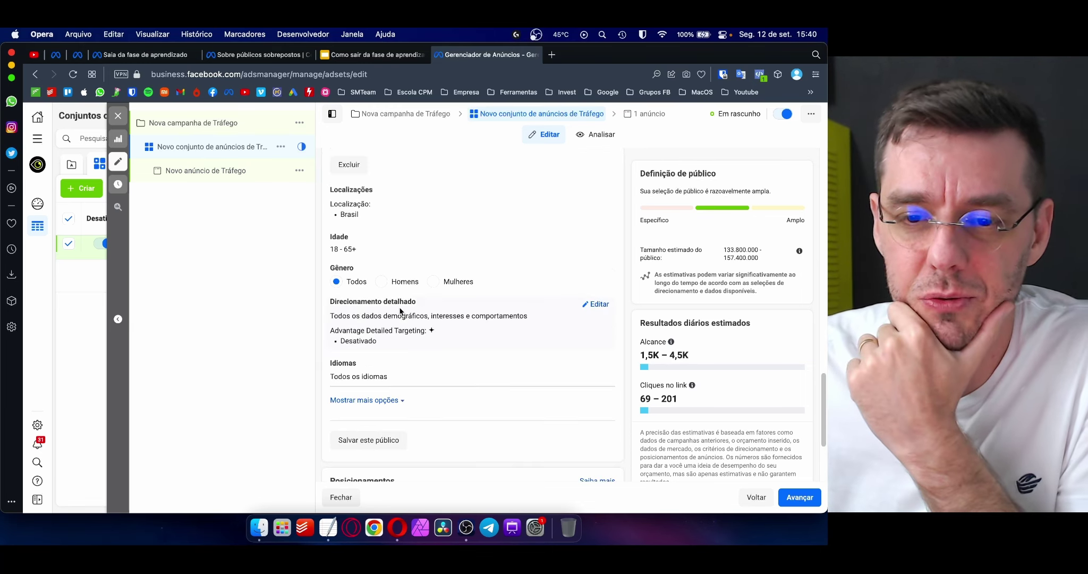
pyautogui.moveTo(421, 301)
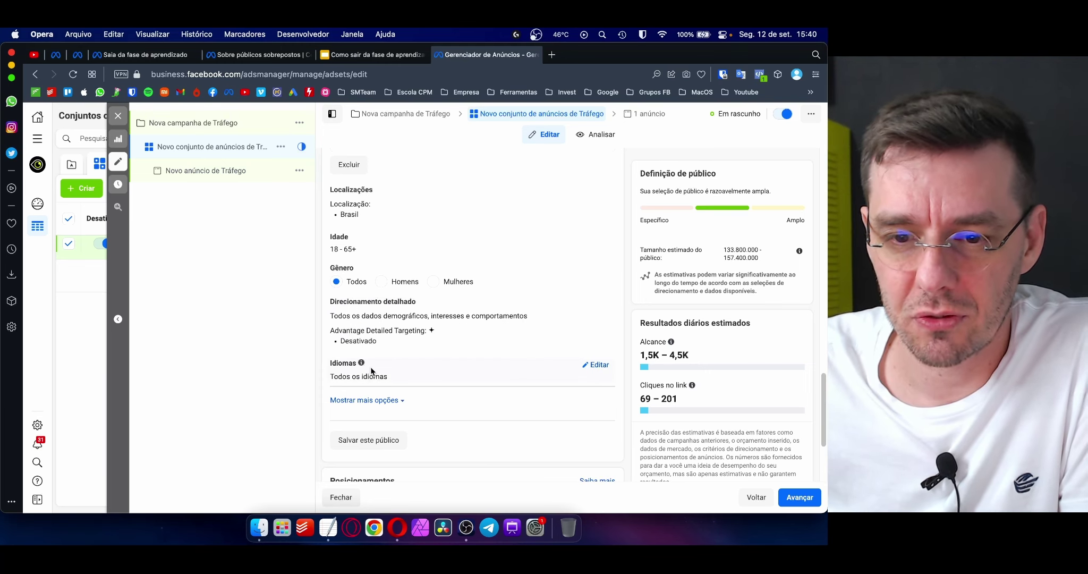
pyautogui.click(375, 339)
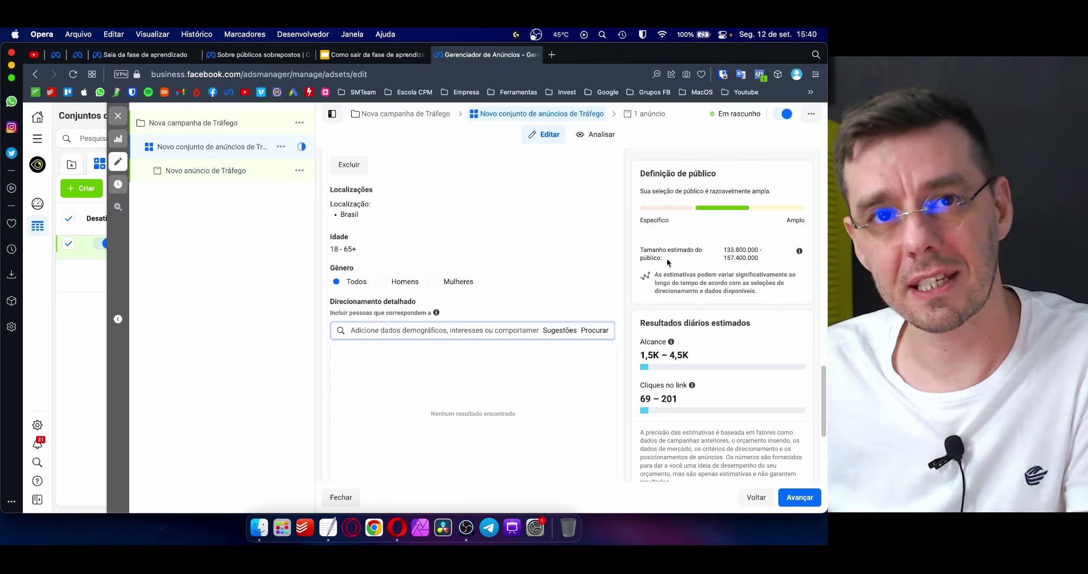
pyautogui.write('f')
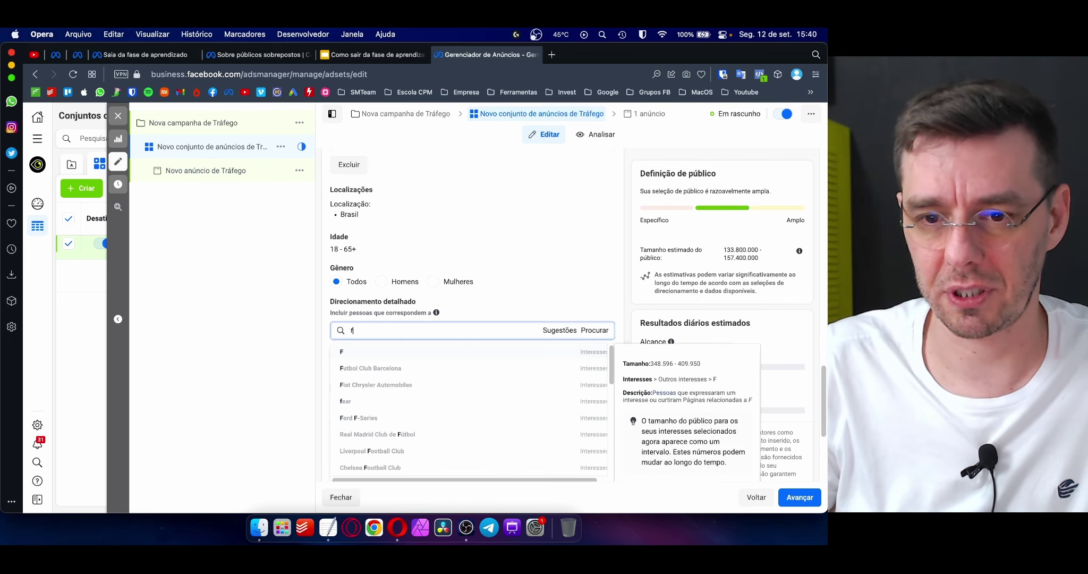
pyautogui.write('otógrafo')
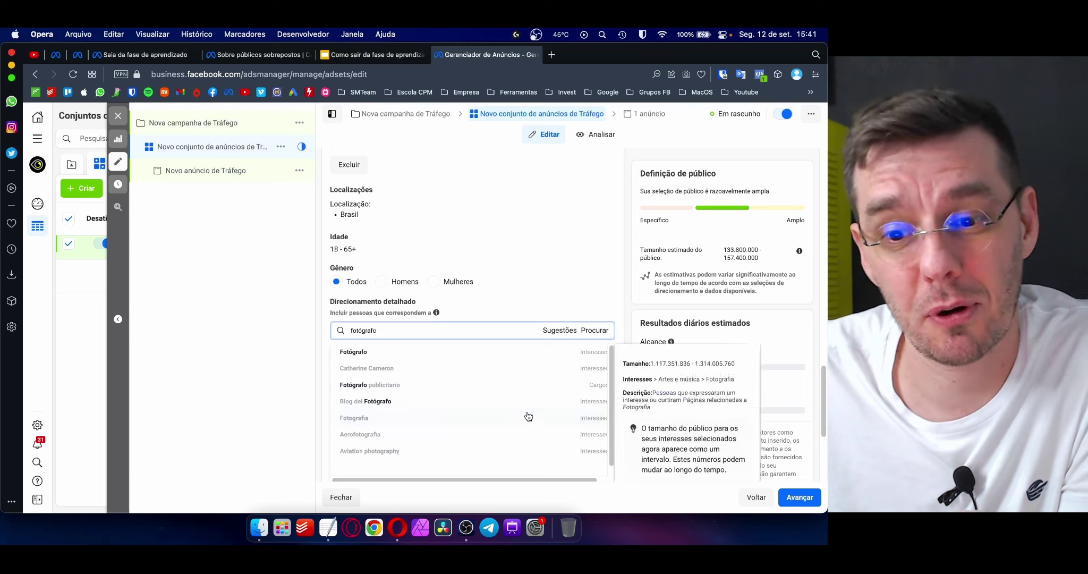
pyautogui.moveTo(540, 355)
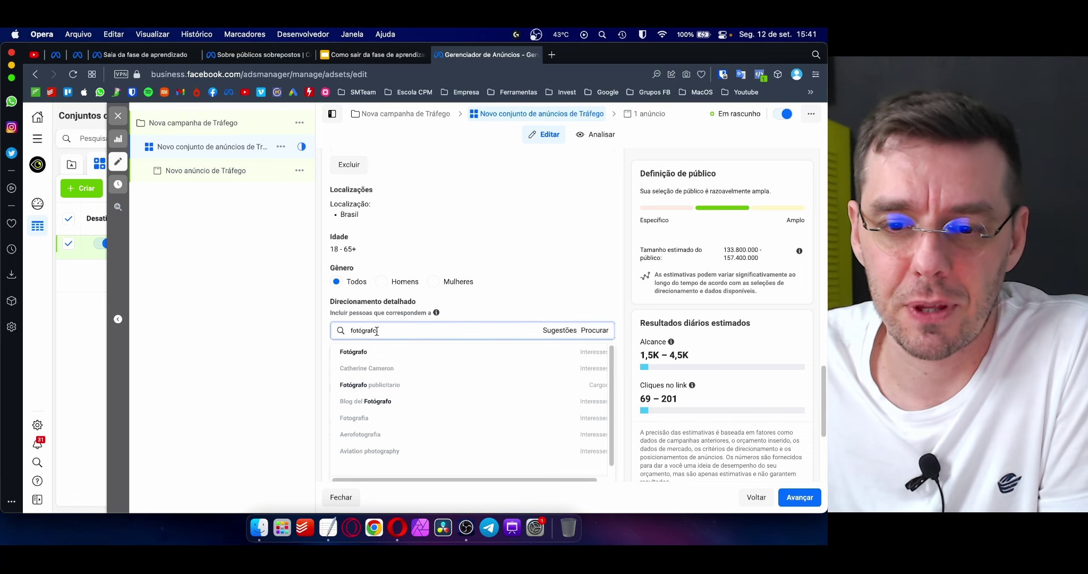
pyautogui.moveTo(379, 375)
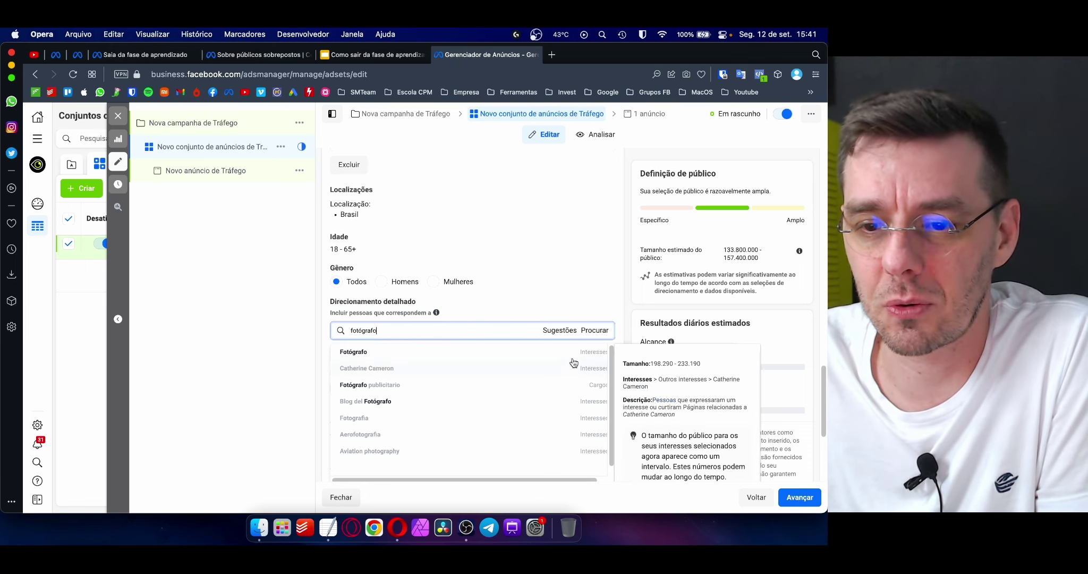
pyautogui.moveTo(599, 393)
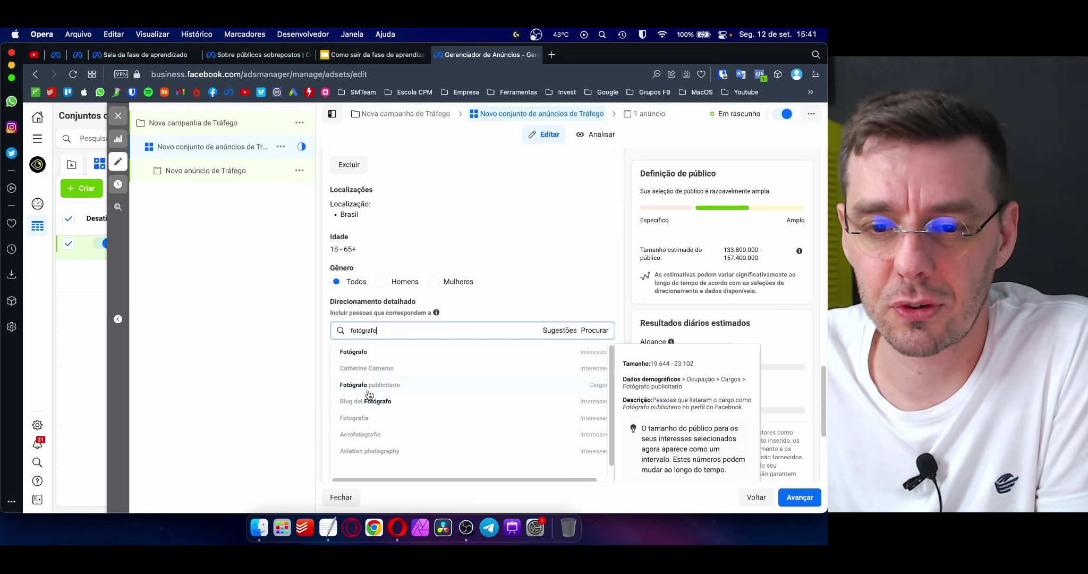
pyautogui.moveTo(594, 350)
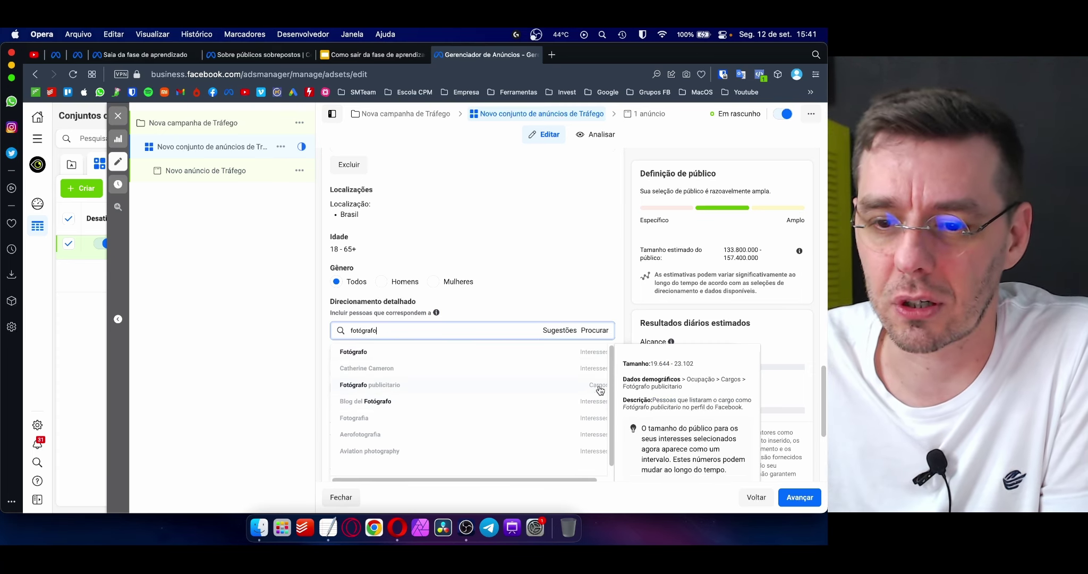
pyautogui.click(600, 390)
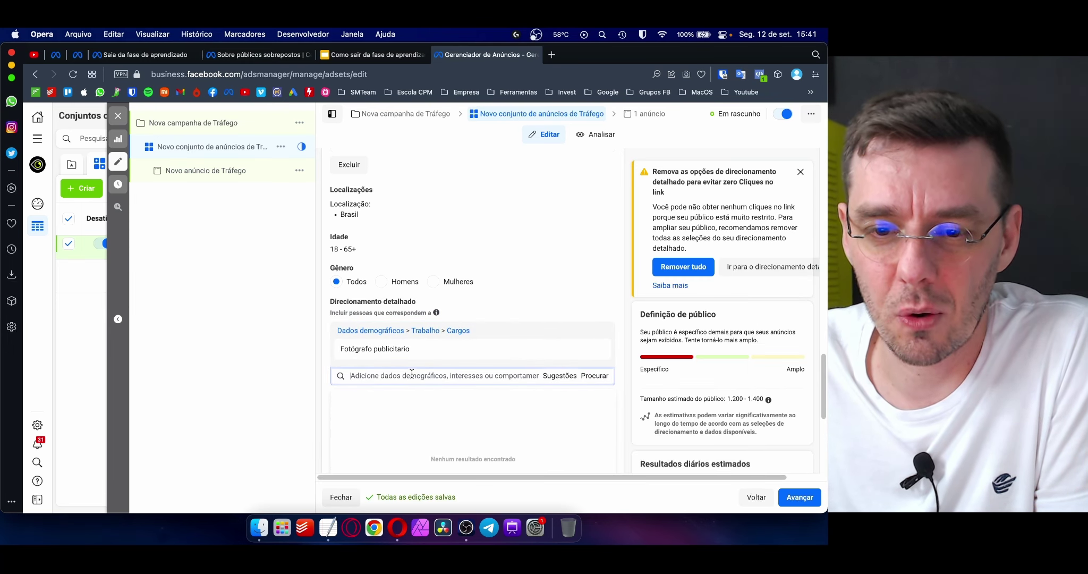
# Step: Bring up the suggestions for detailed targeting and add the job title Photographer
pyautogui.click(566, 378)
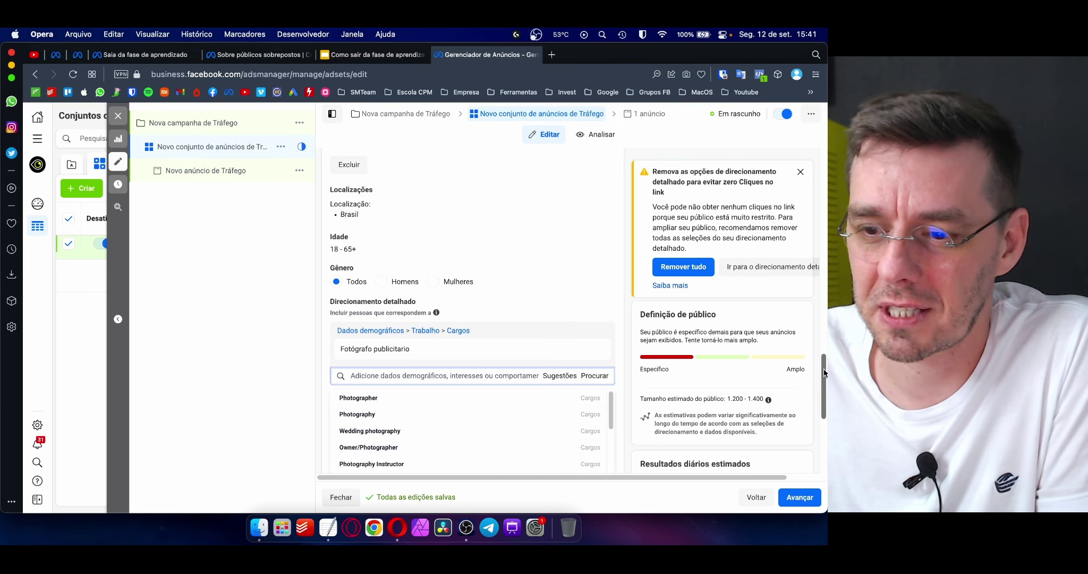
pyautogui.moveTo(823, 375); pyautogui.dragTo(823, 405)
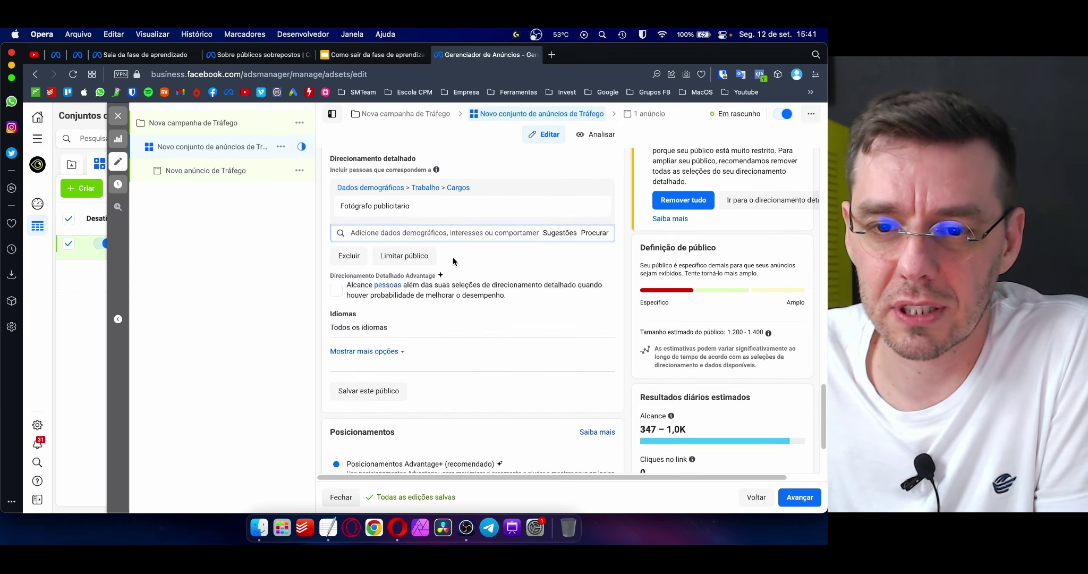
pyautogui.click(562, 234)
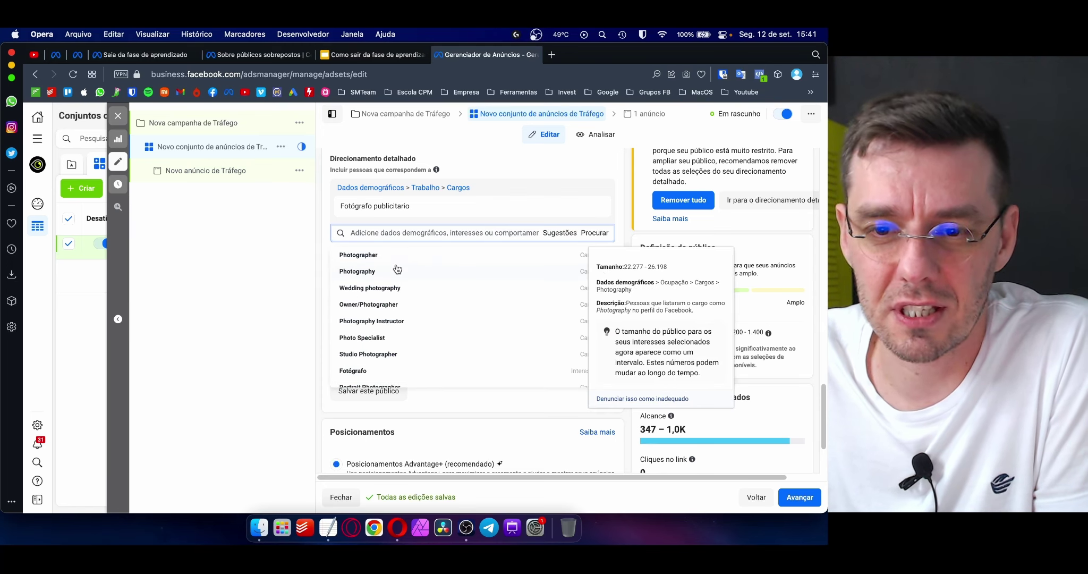
pyautogui.moveTo(381, 260)
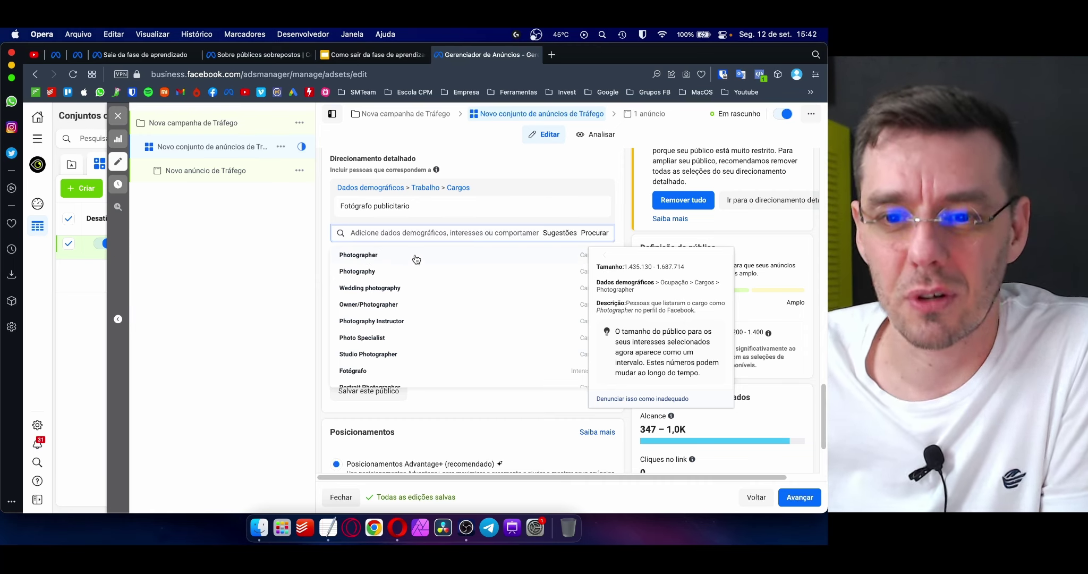
pyautogui.click(372, 255)
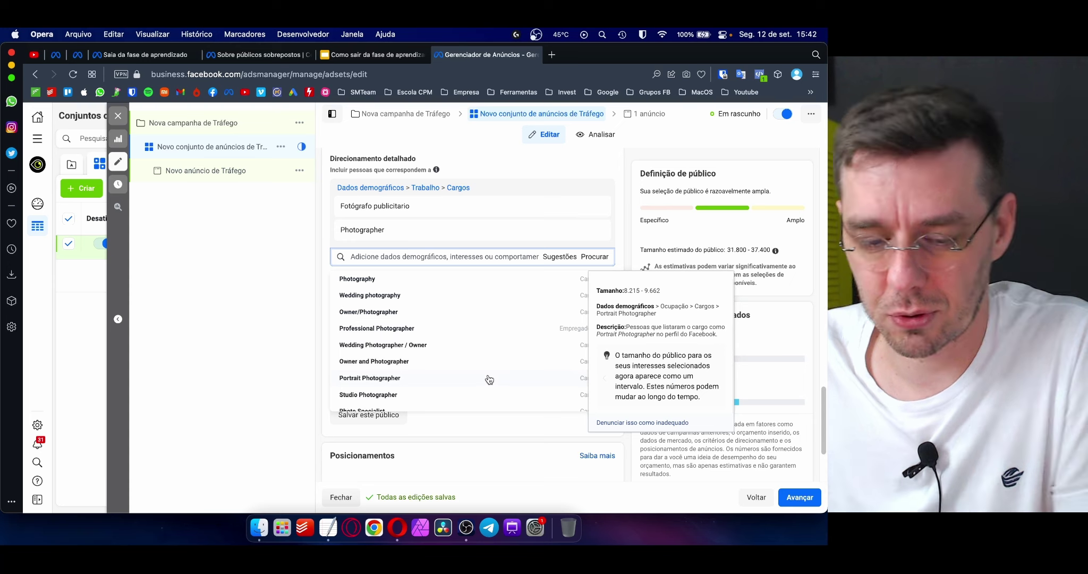
# Step: Look through the suggested job titles and add Senior Photographer to the detailed targeting
pyautogui.scroll(-3, 489, 379)
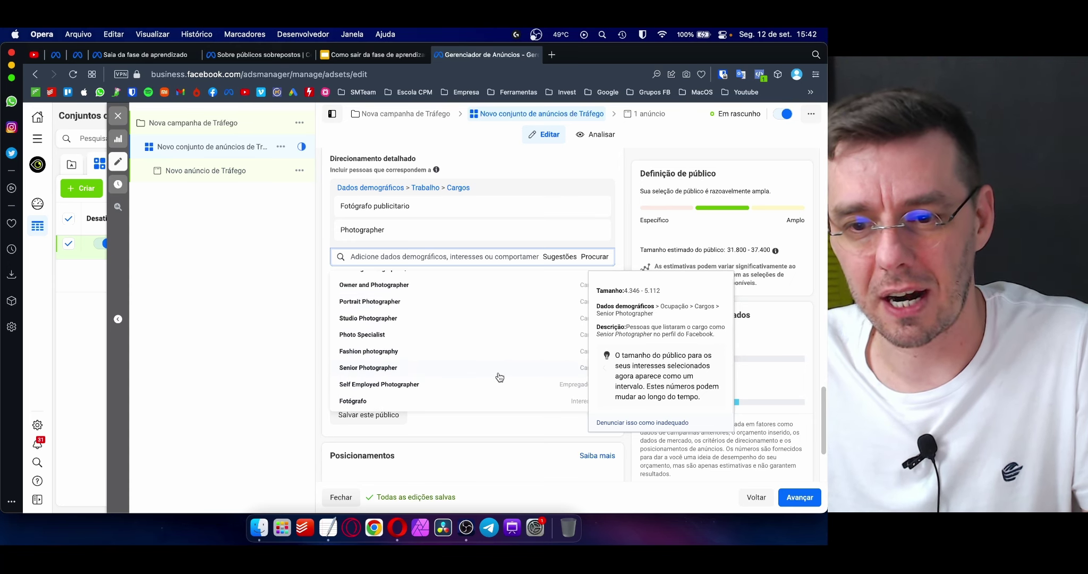
pyautogui.scroll(-1, 499, 376)
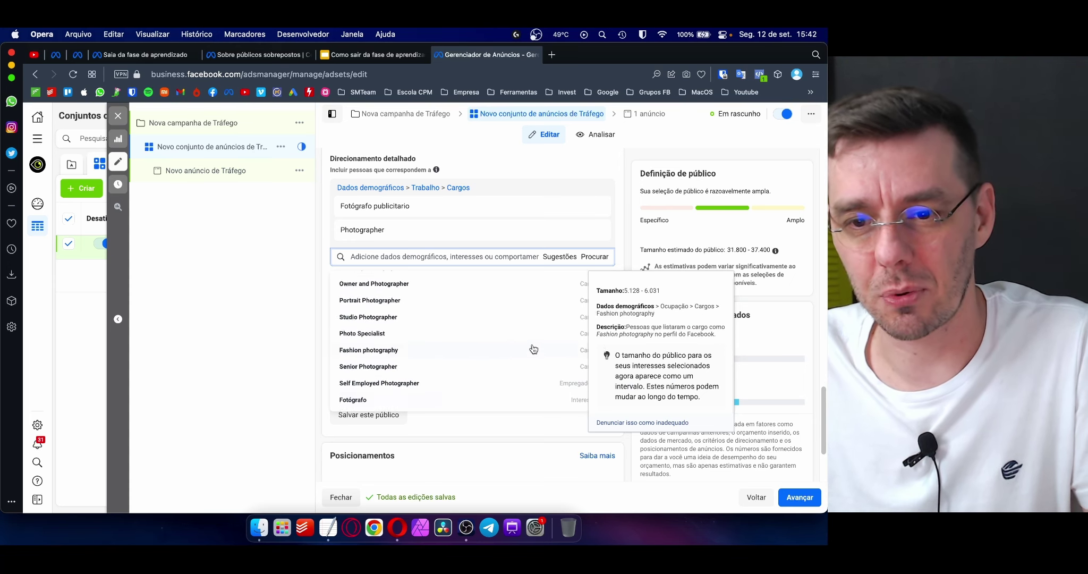
pyautogui.scroll(1, 542, 316)
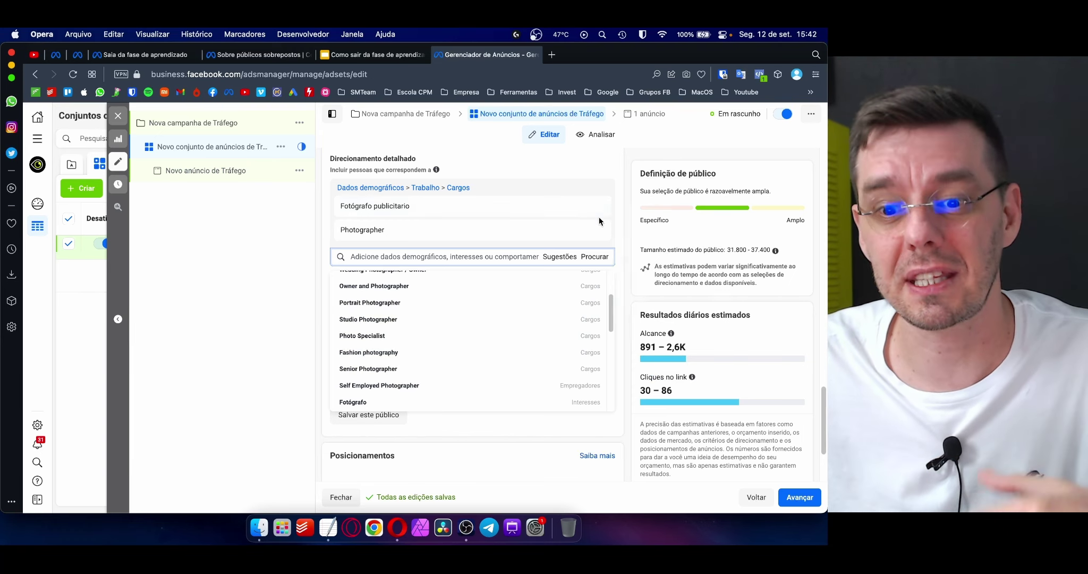
pyautogui.moveTo(599, 208)
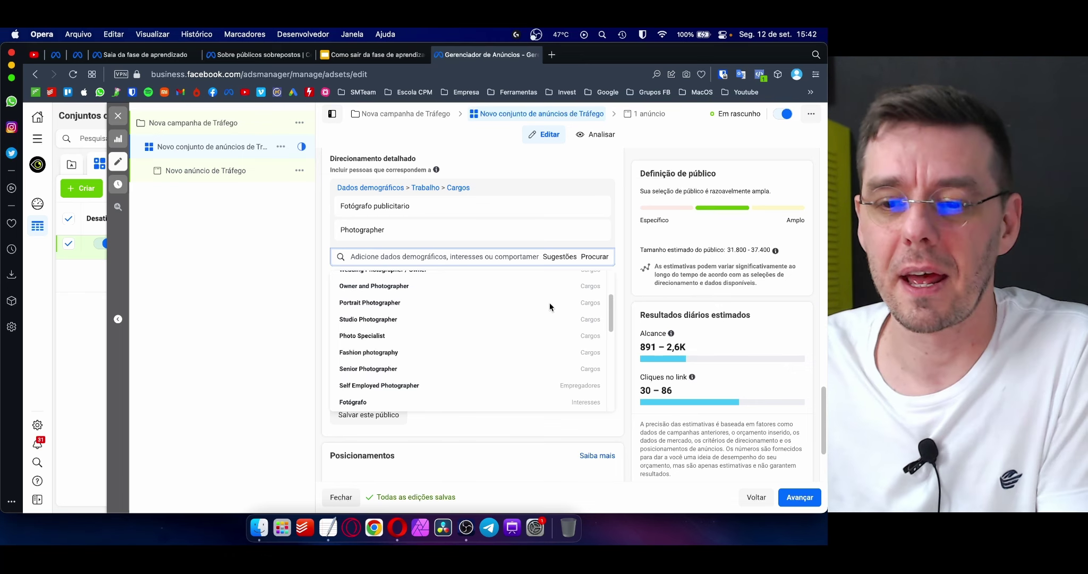
pyautogui.moveTo(456, 375)
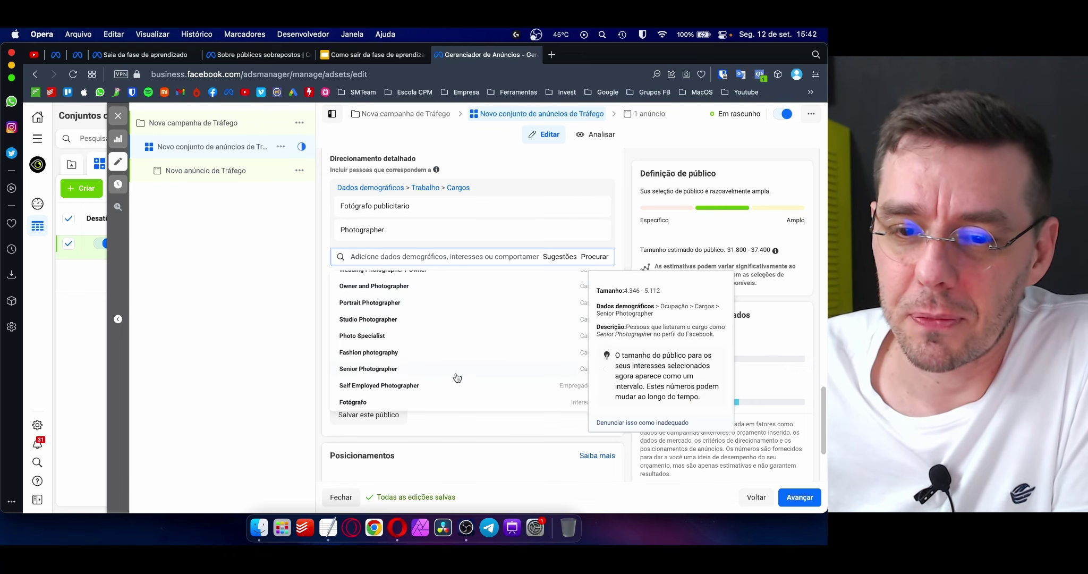
pyautogui.click(391, 370)
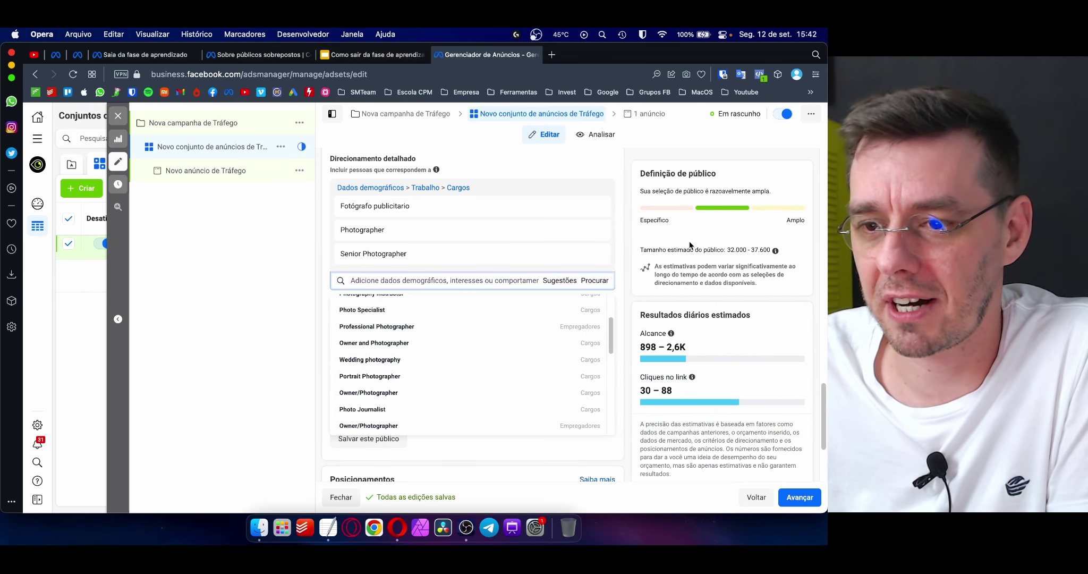
# Step: Add the job title Photo Specialist and the employer Professional Photographer from the detailed targeting suggestions
pyautogui.moveTo(439, 313)
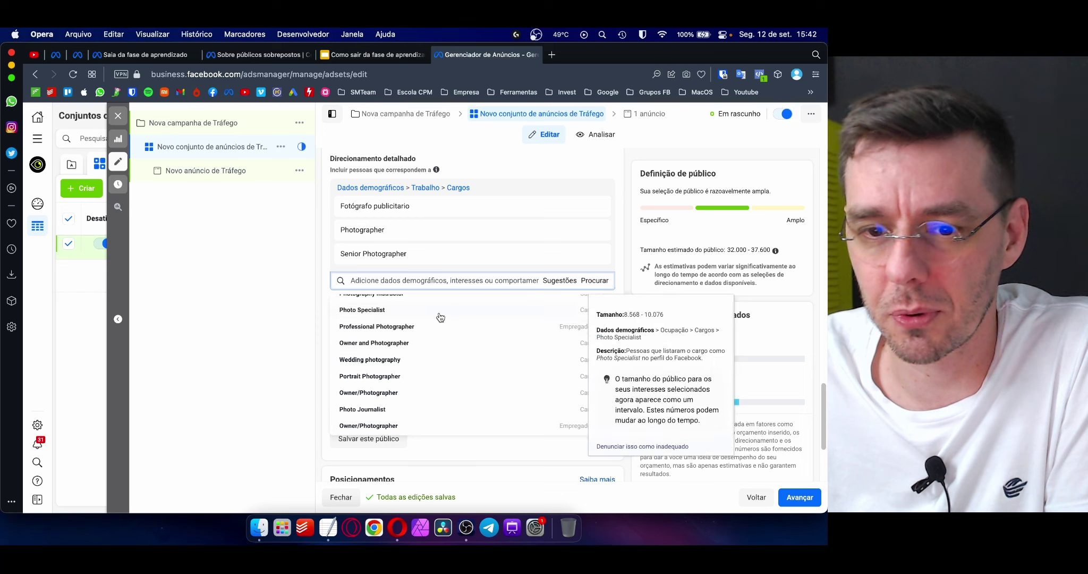
pyautogui.click(383, 312)
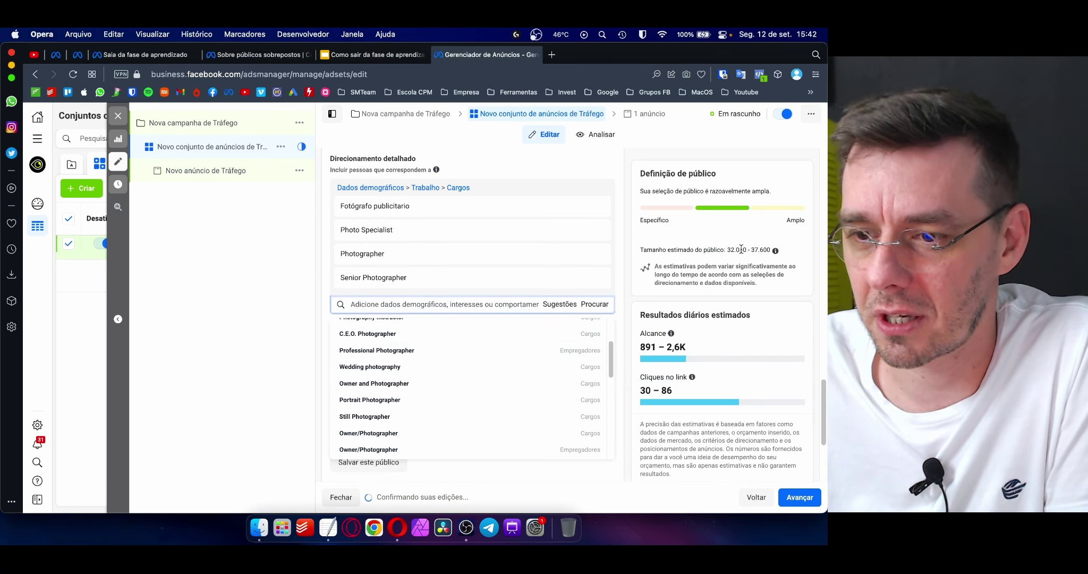
pyautogui.click(500, 354)
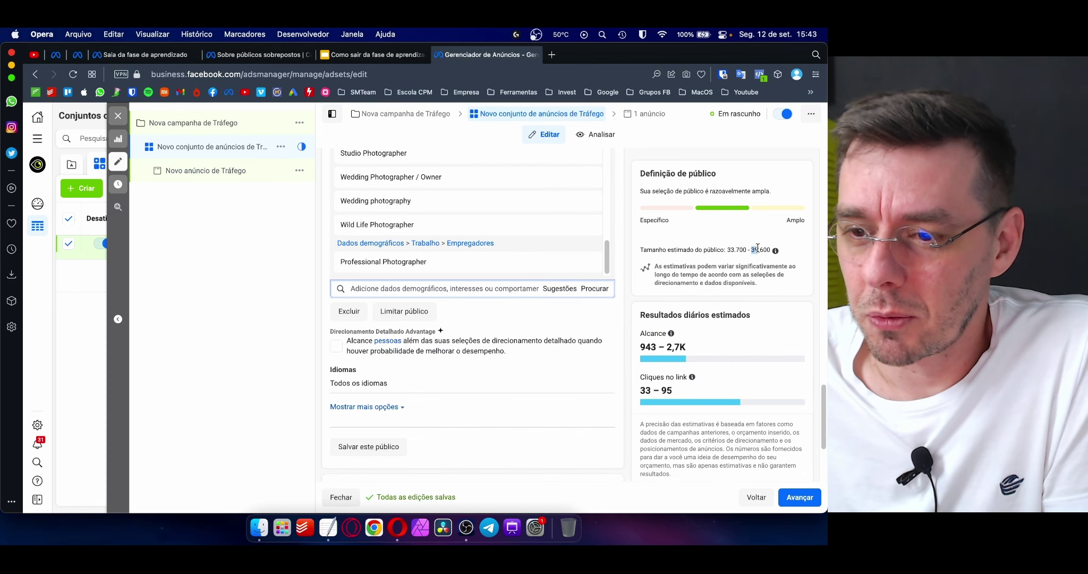
# Step: Check the estimated audience size and the breadth rating in the audience definition
pyautogui.moveTo(758, 248); pyautogui.dragTo(758, 247)
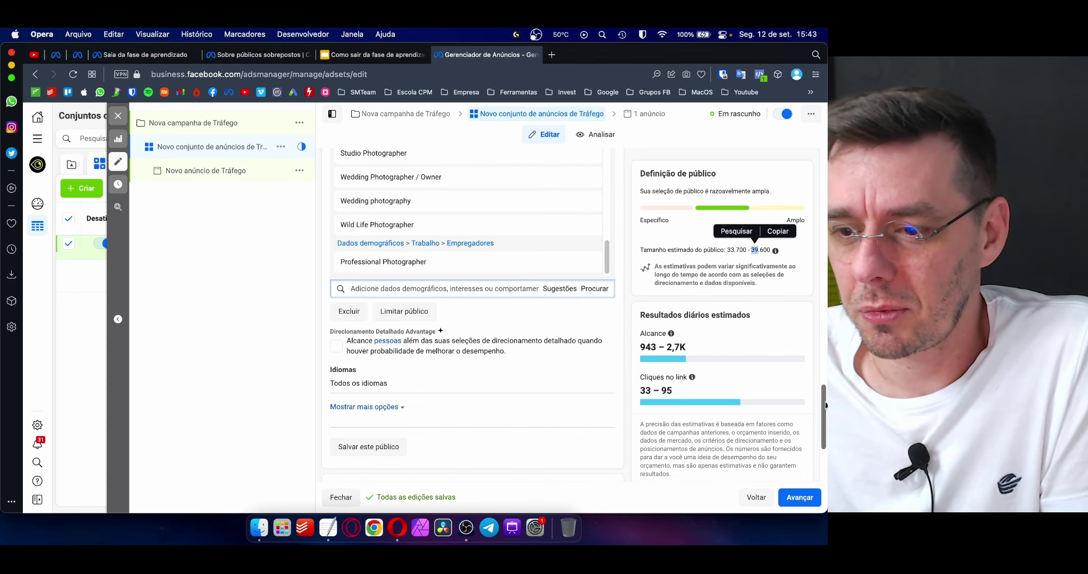
pyautogui.scroll(4, 822, 403)
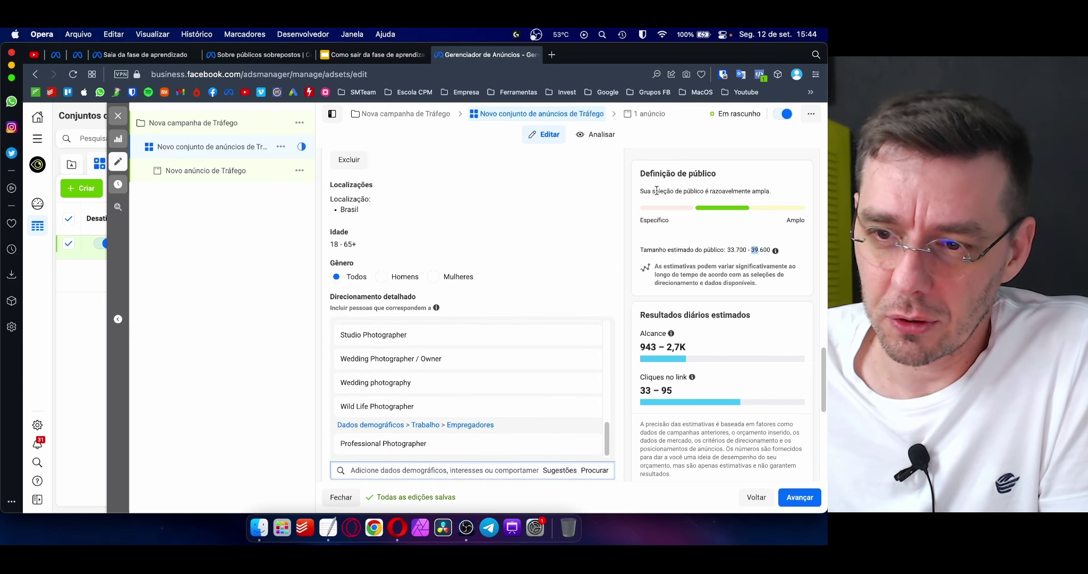
pyautogui.moveTo(739, 193); pyautogui.dragTo(771, 192)
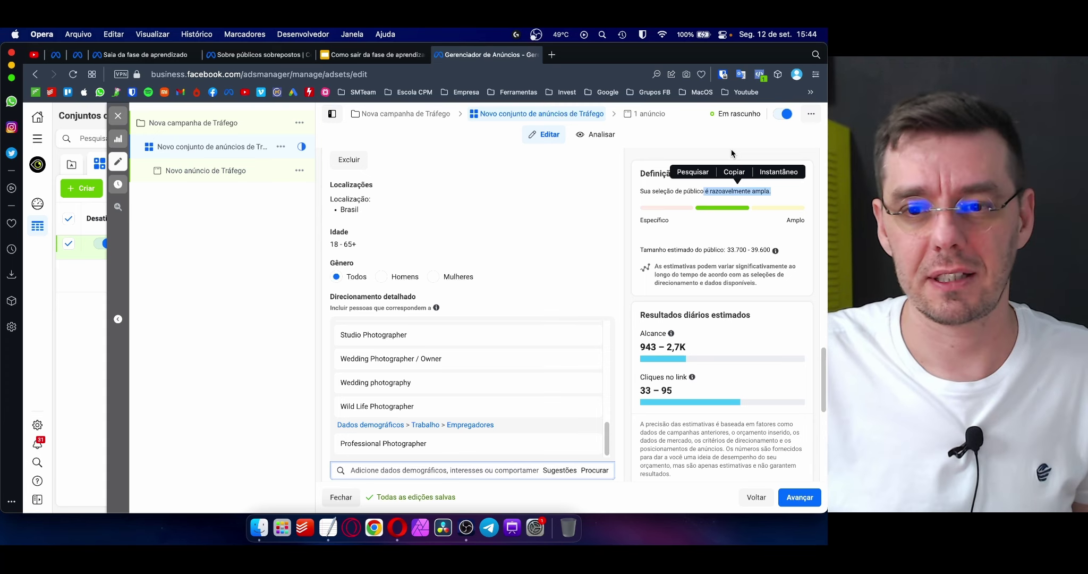
# Step: Review the full list of photography job titles and employers included in the detailed targeting
pyautogui.moveTo(479, 365)
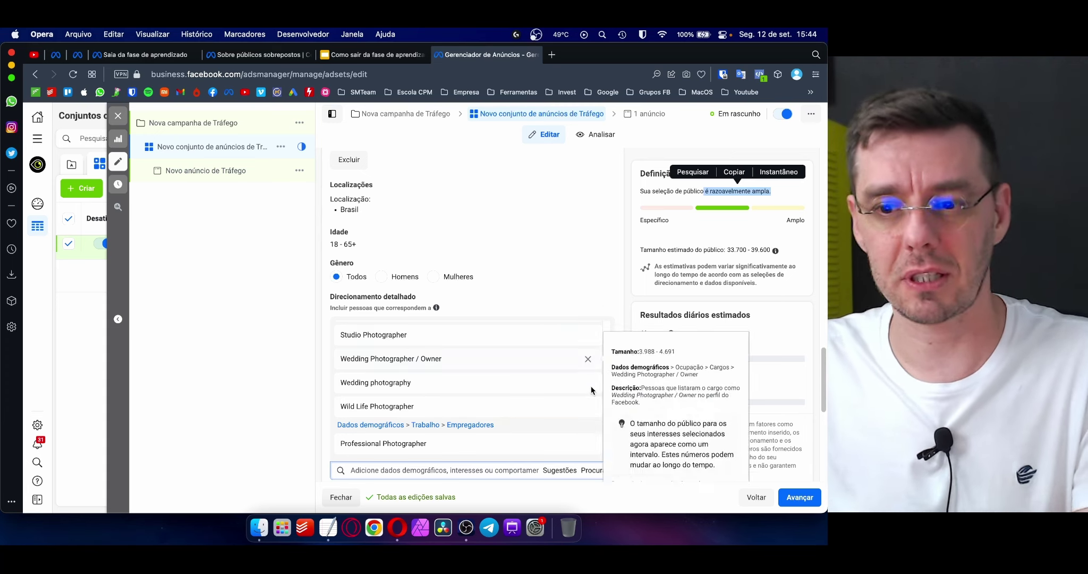
pyautogui.moveTo(606, 440)
pyautogui.mouseDown()
pyautogui.moveTo(606, 406)
pyautogui.moveTo(606, 446)
pyautogui.mouseUp()
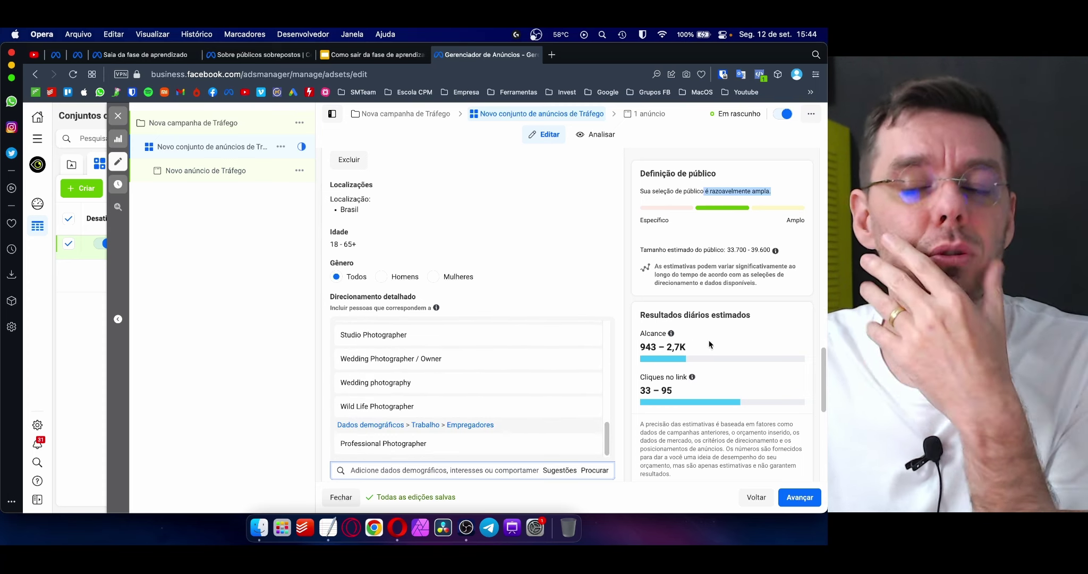
pyautogui.scroll(-3, 822, 365)
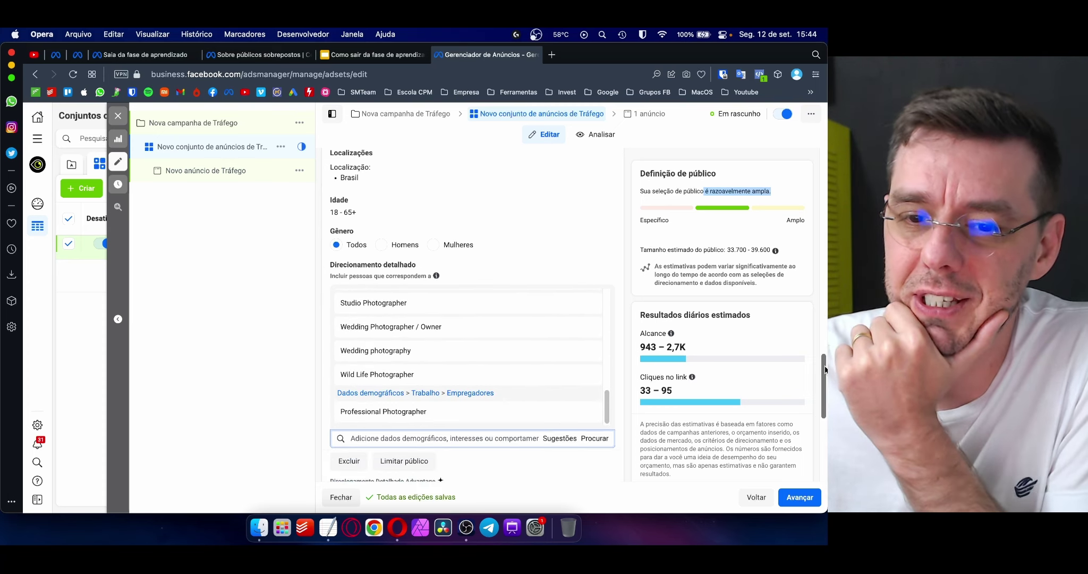
pyautogui.moveTo(824, 376)
pyautogui.mouseDown()
pyautogui.moveTo(824, 346)
pyautogui.moveTo(824, 377)
pyautogui.mouseUp()
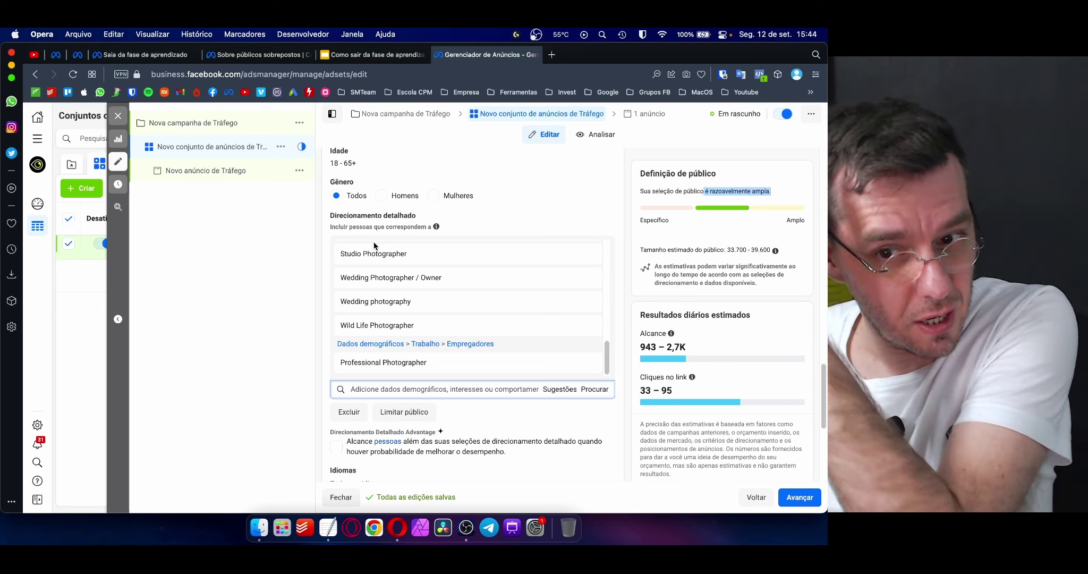
pyautogui.scroll(5, 375, 240)
pyautogui.moveTo(444, 311)
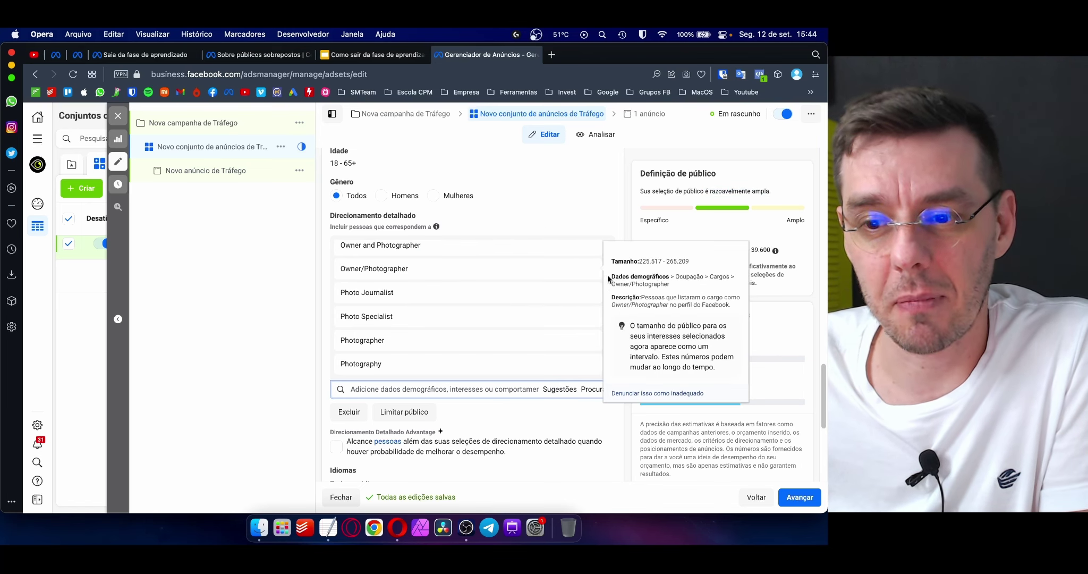
pyautogui.moveTo(554, 295)
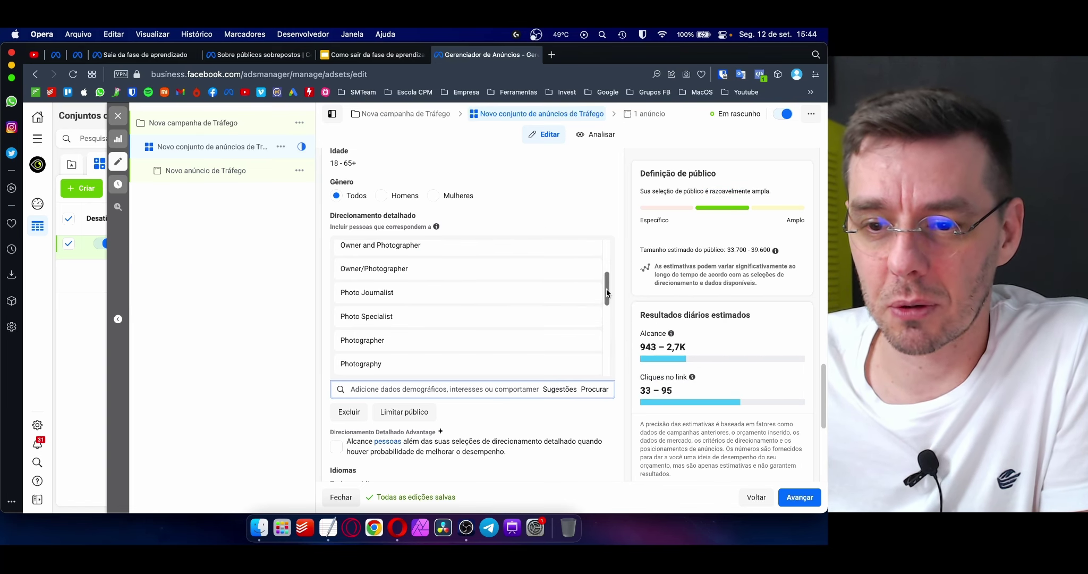
pyautogui.moveTo(606, 288); pyautogui.dragTo(612, 252)
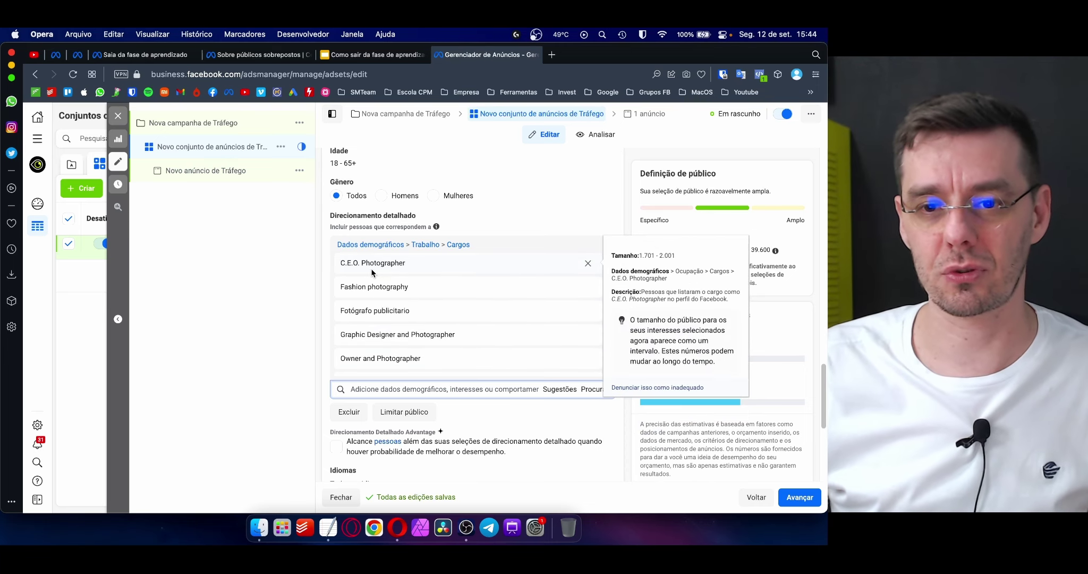
pyautogui.moveTo(396, 311)
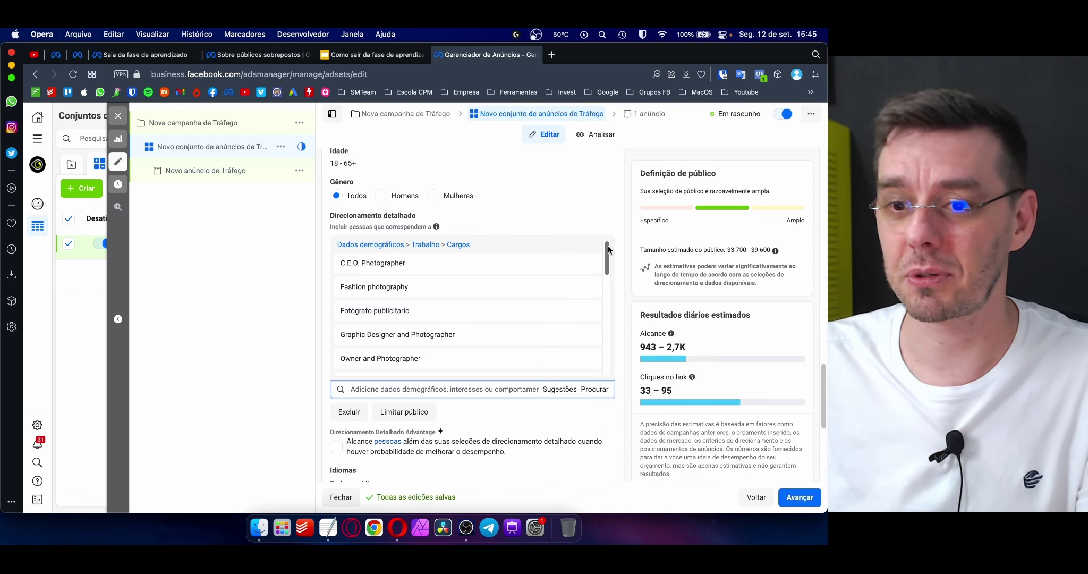
# Step: Narrow the detailed targeting so that people must also match the interest Empreendedorismo under Negócios e indústria
pyautogui.moveTo(607, 246)
pyautogui.mouseDown()
pyautogui.moveTo(614, 277)
pyautogui.moveTo(611, 263)
pyautogui.mouseUp()
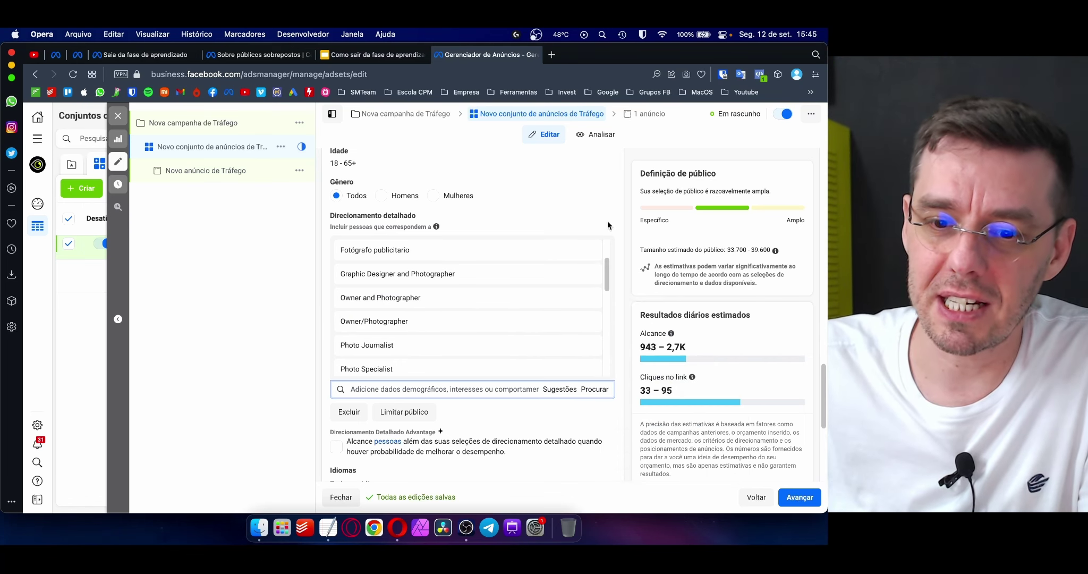
pyautogui.scroll(-2, 608, 279)
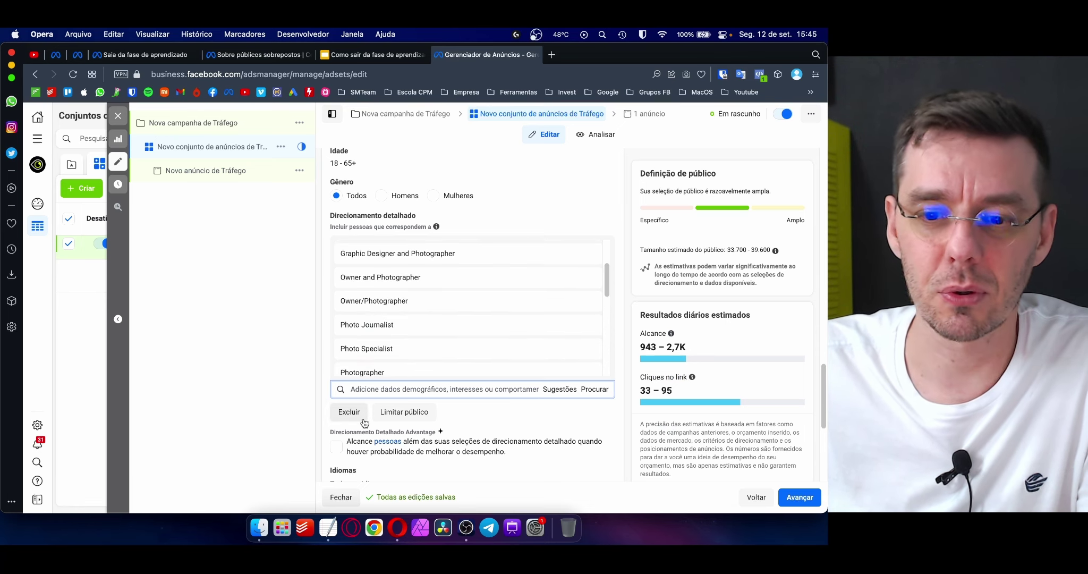
pyautogui.click(403, 413)
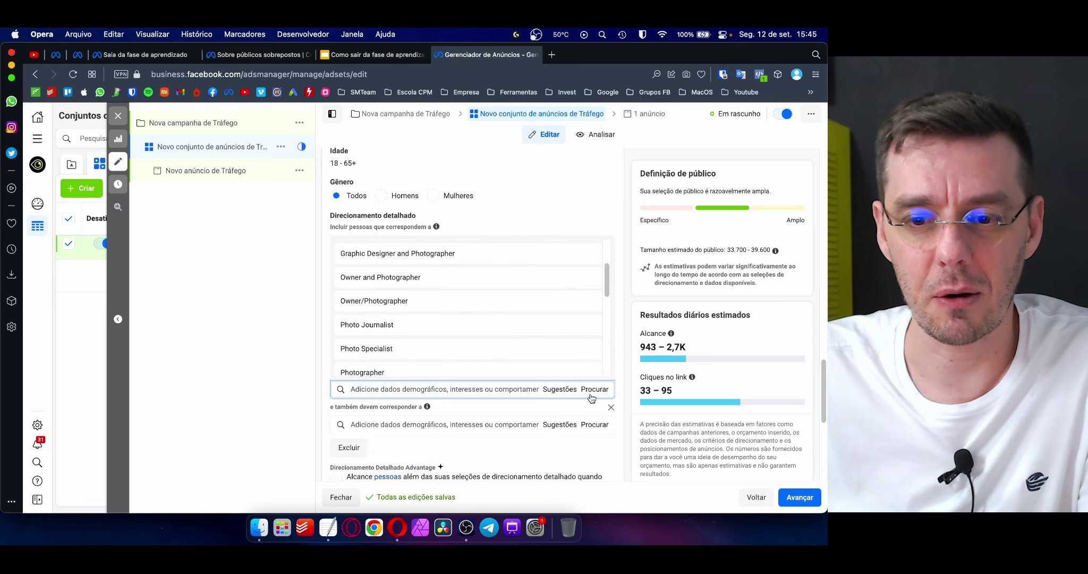
pyautogui.click(370, 427)
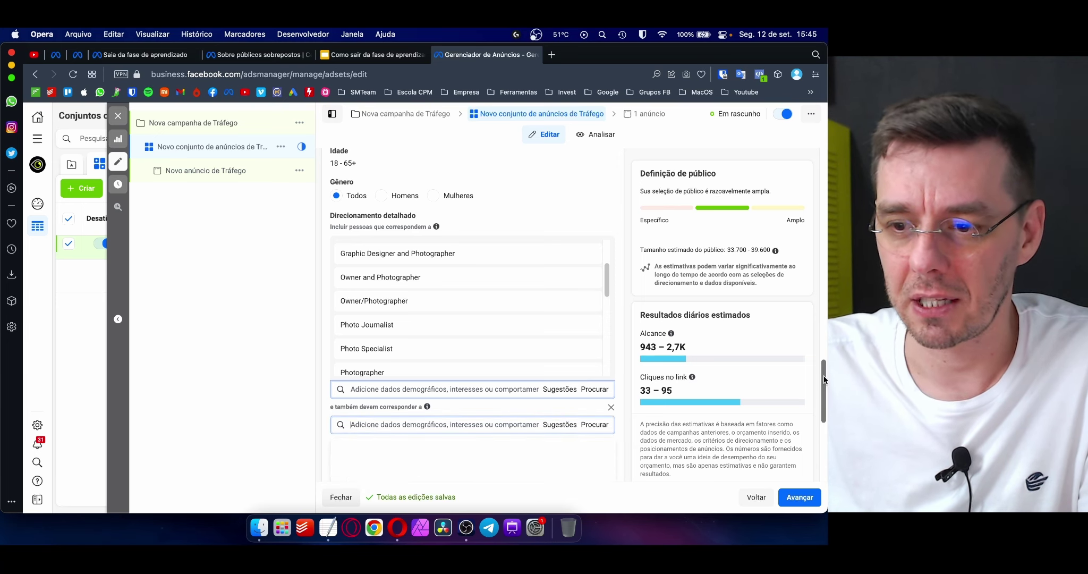
pyautogui.scroll(-4, 825, 379)
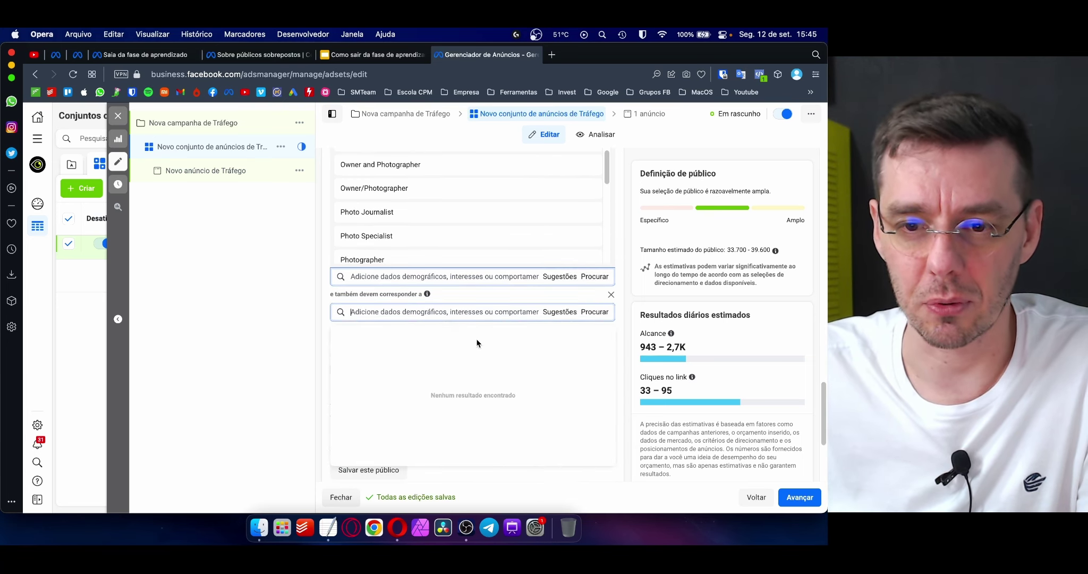
pyautogui.click(376, 335)
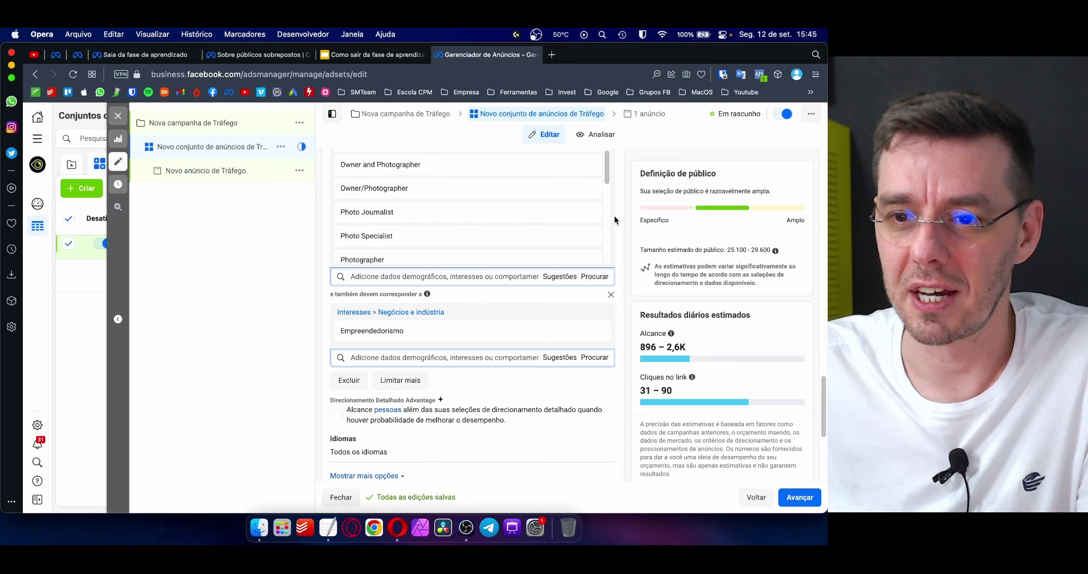
# Step: Review the included photography job titles alongside the additional Empreendedorismo condition in the detailed targeting
pyautogui.scroll(1, 606, 183)
pyautogui.scroll(5, 822, 390)
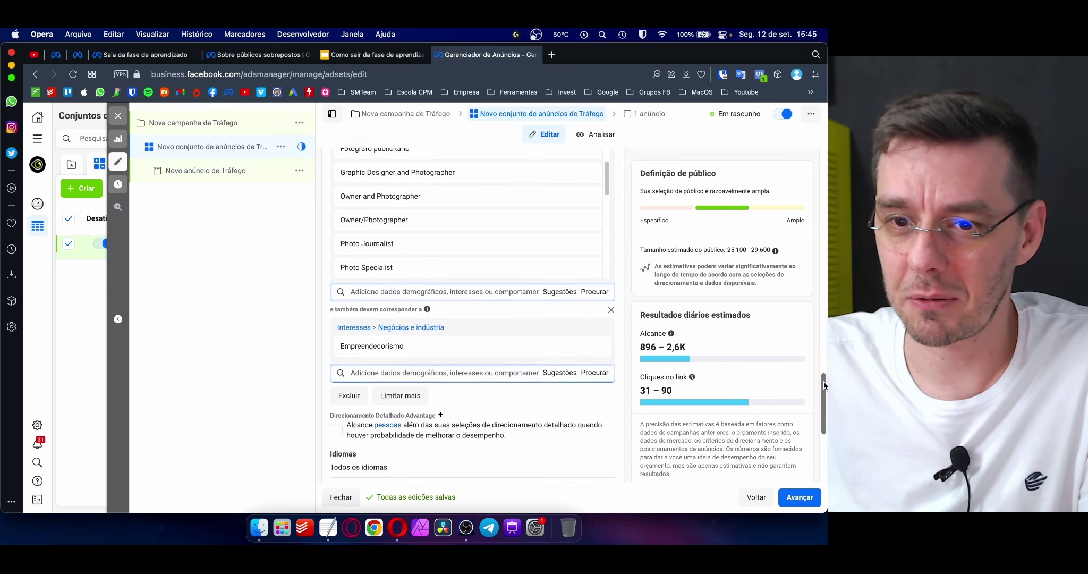
pyautogui.scroll(-3, 586, 340)
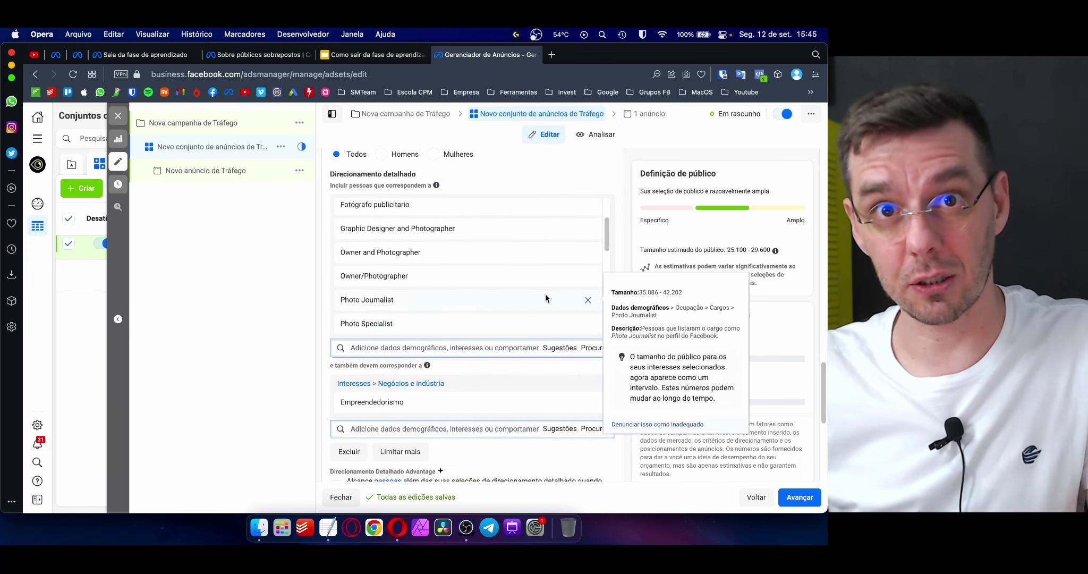
pyautogui.moveTo(399, 205)
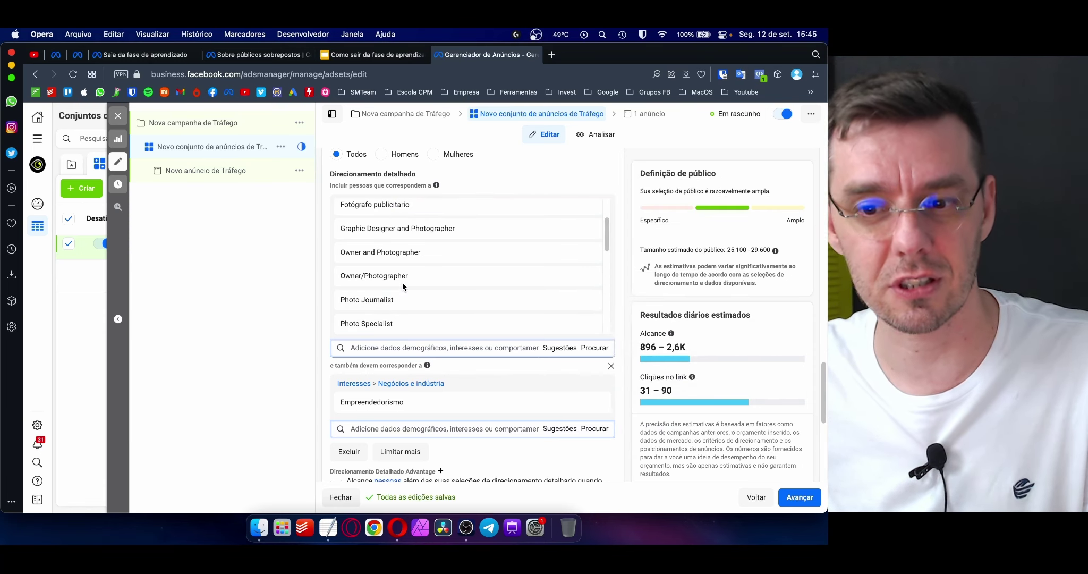
pyautogui.moveTo(400, 300)
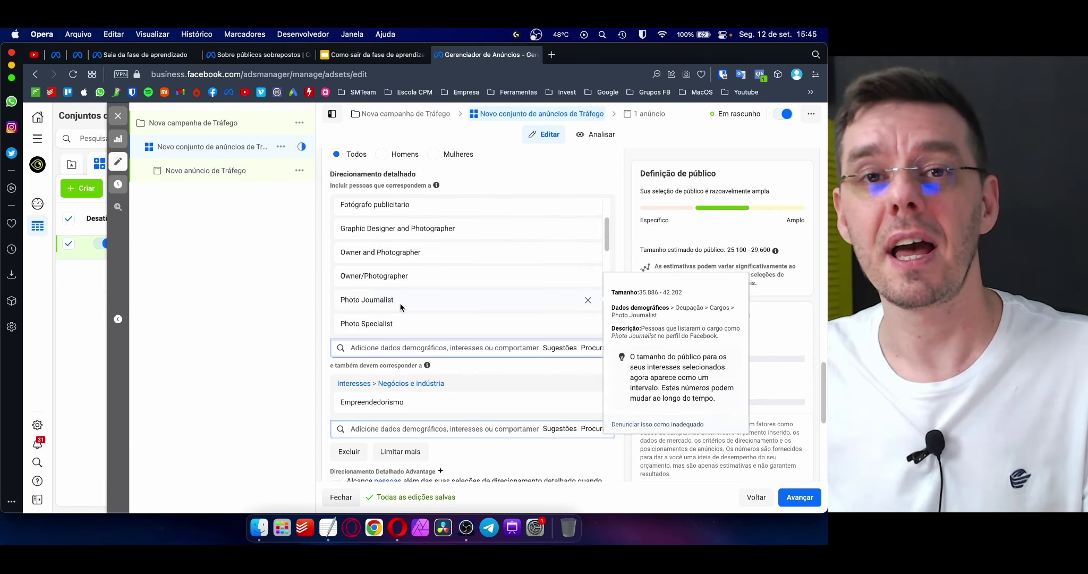
pyautogui.moveTo(390, 324)
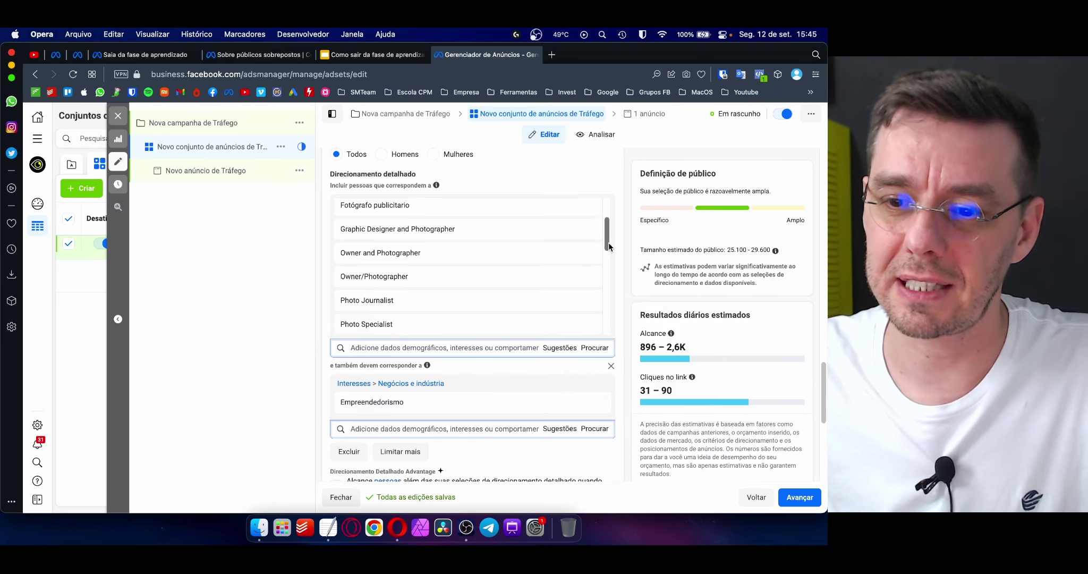
pyautogui.scroll(3, 608, 243)
pyautogui.moveTo(543, 287)
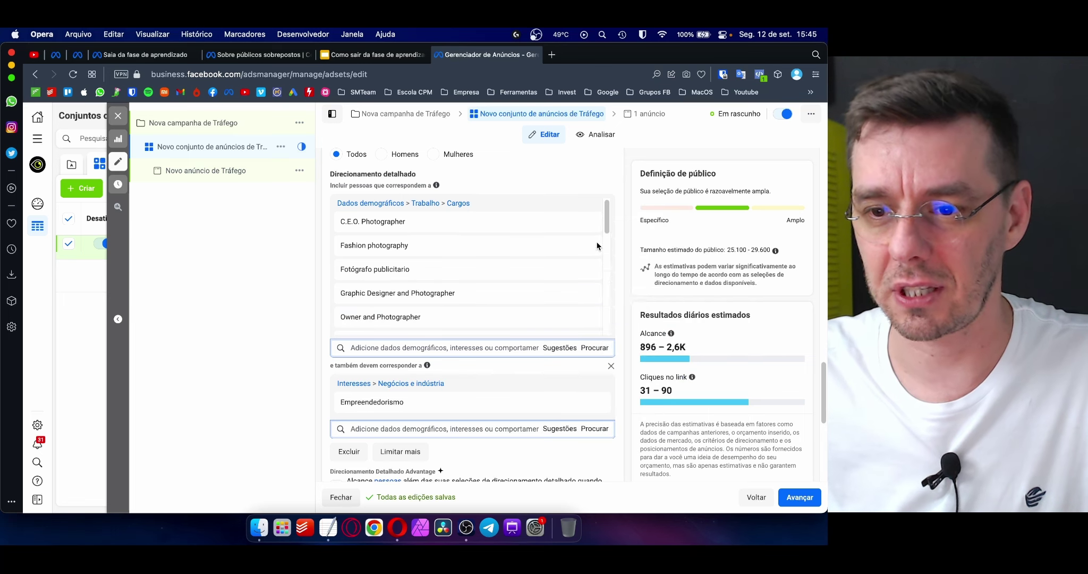
pyautogui.moveTo(535, 261)
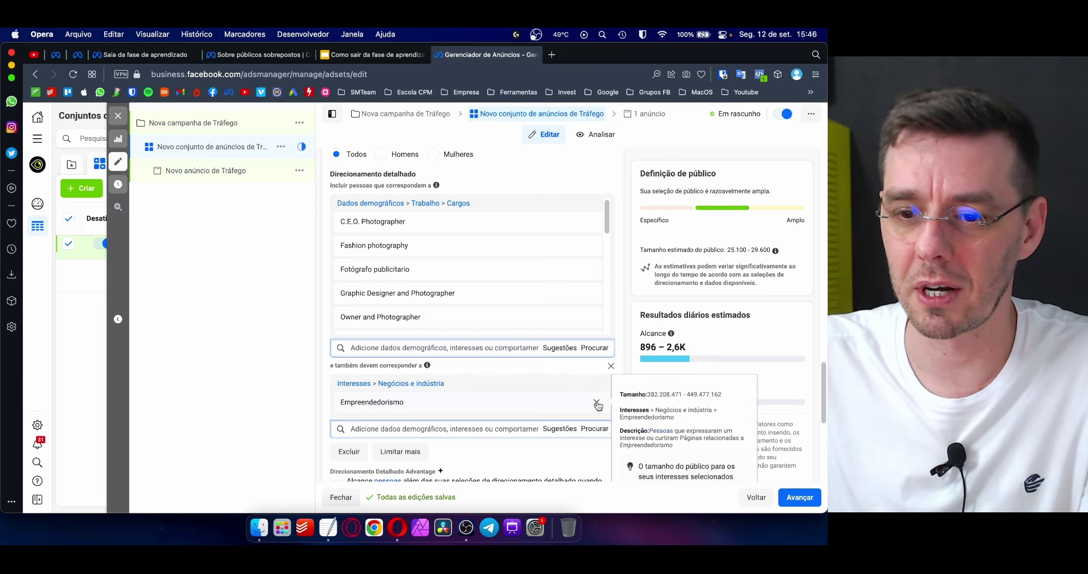
# Step: Remove the interest Empreendedorismo from the narrowing condition of the detailed targeting
pyautogui.click(596, 403)
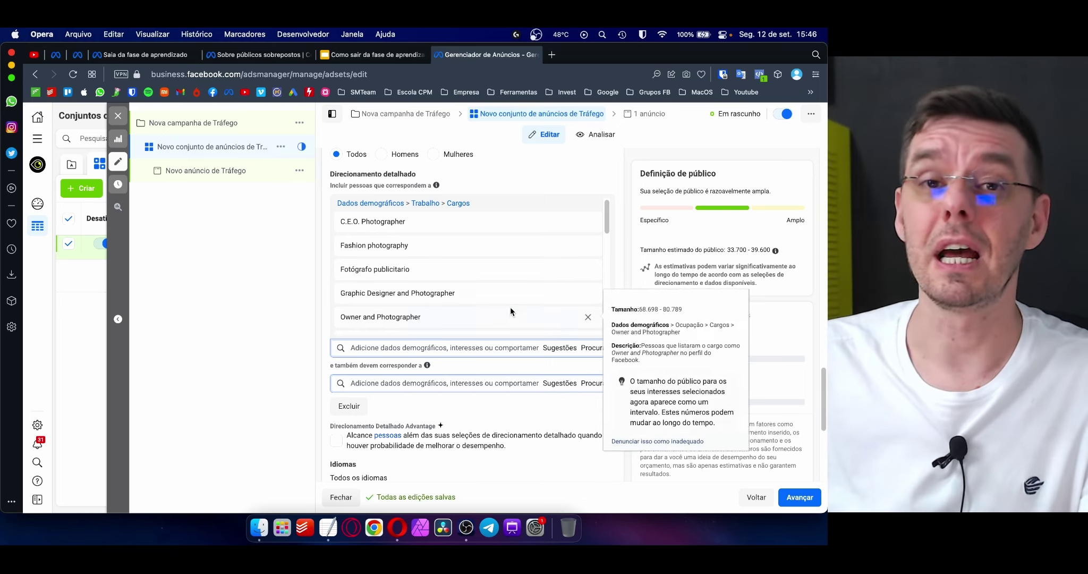
pyautogui.moveTo(550, 299)
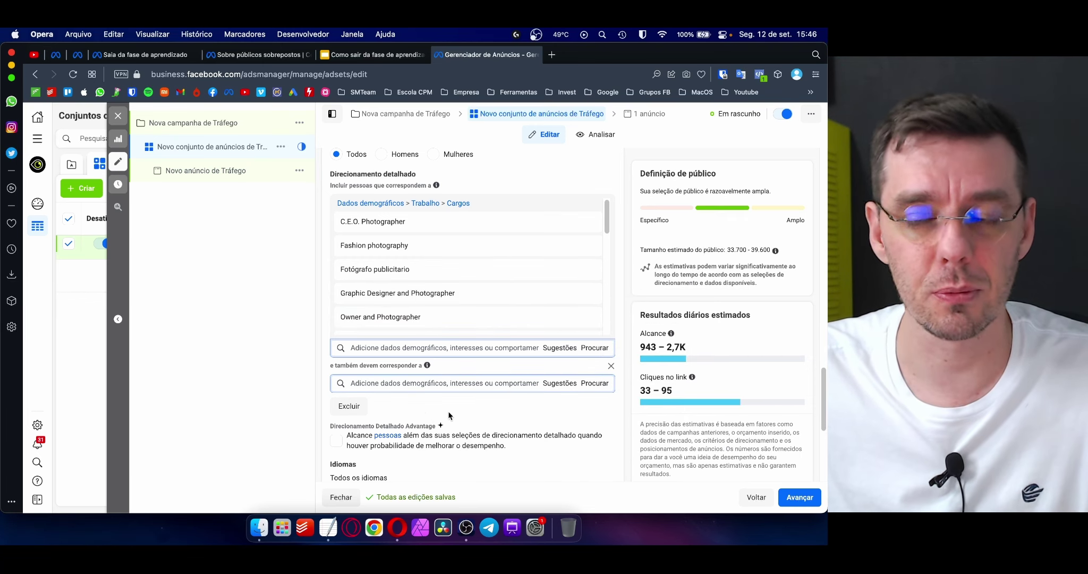
pyautogui.moveTo(757, 347)
pyautogui.scroll(1, 557, 457)
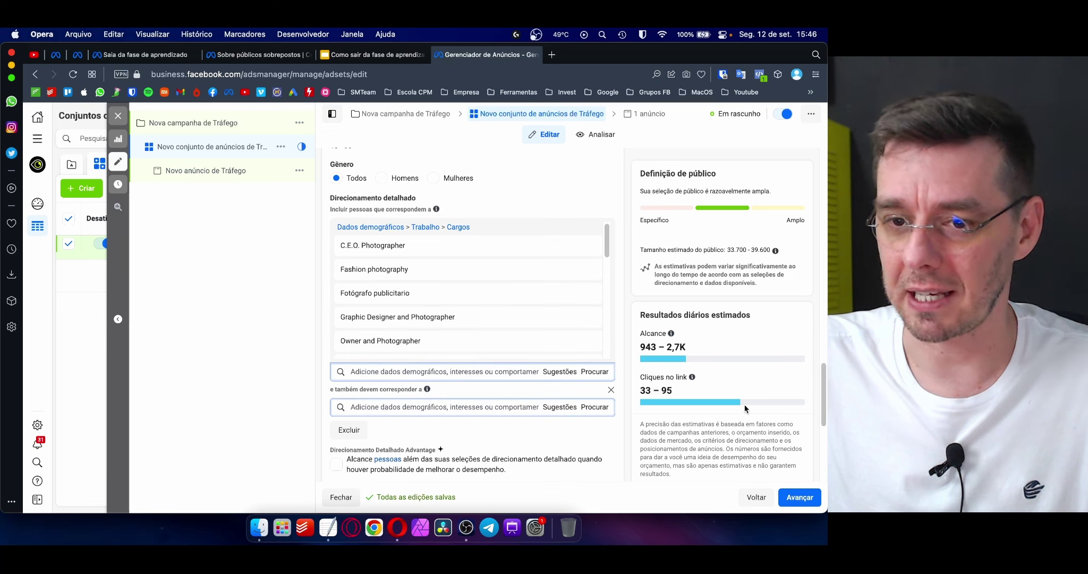
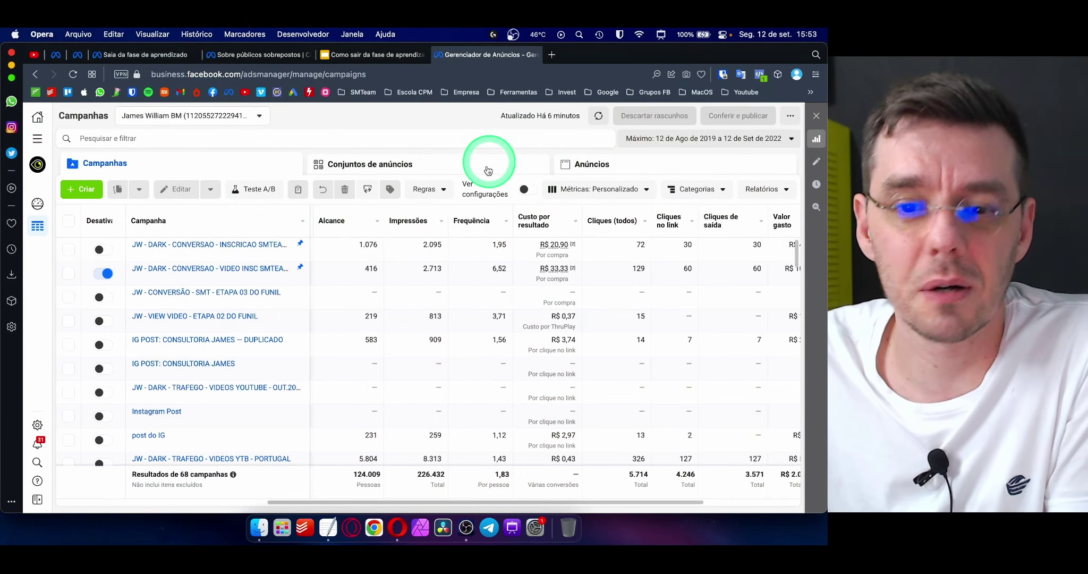
# Step: Check the cost per result of the first campaign, JW - DARK - CONVERSAO - INSCRICAO, in the campaigns table
pyautogui.moveTo(655, 227)
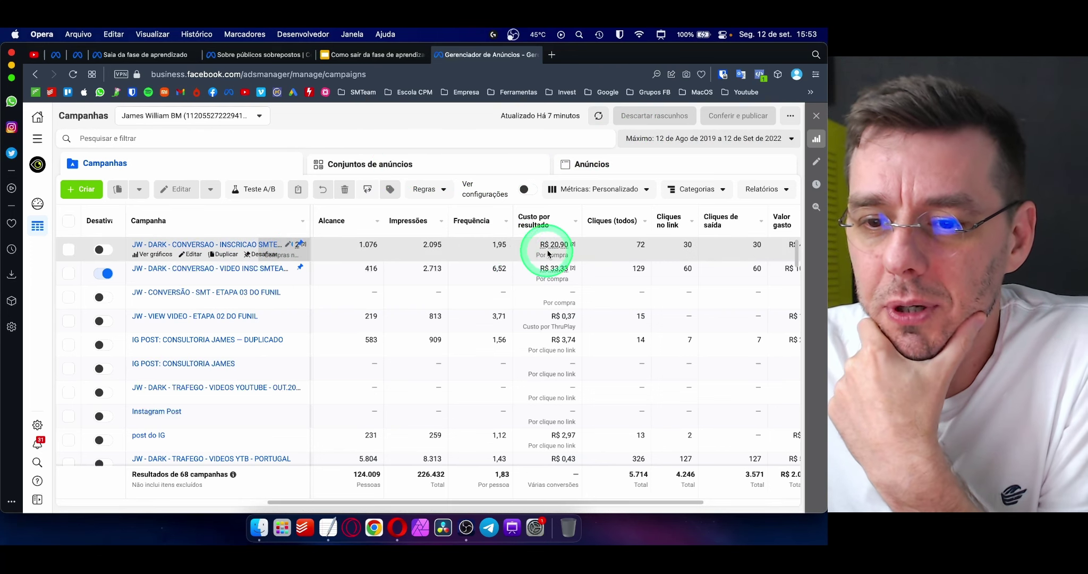
pyautogui.moveTo(561, 245)
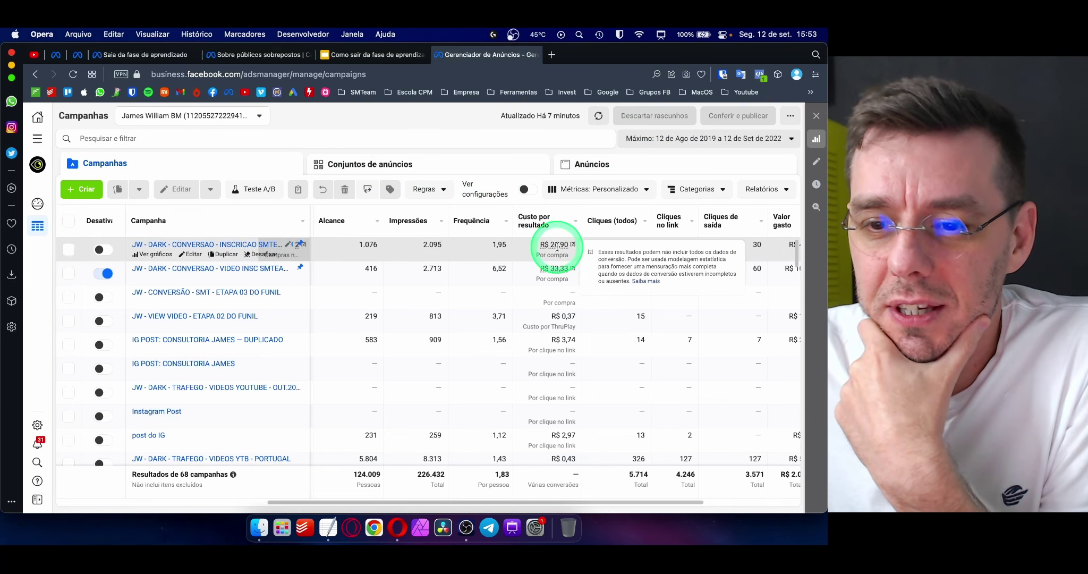
pyautogui.moveTo(552, 244); pyautogui.dragTo(569, 243)
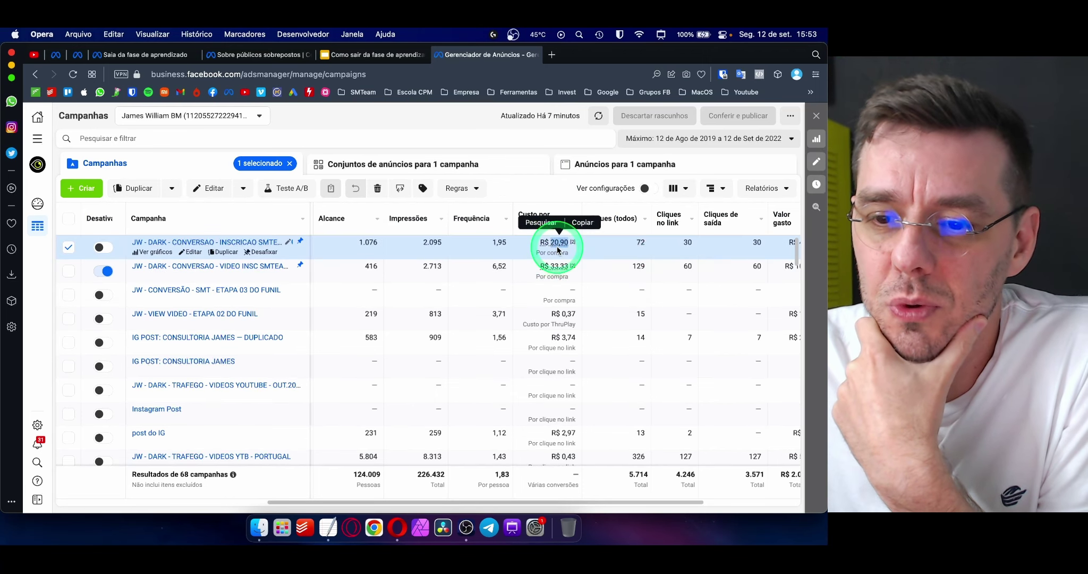
pyautogui.click(735, 243)
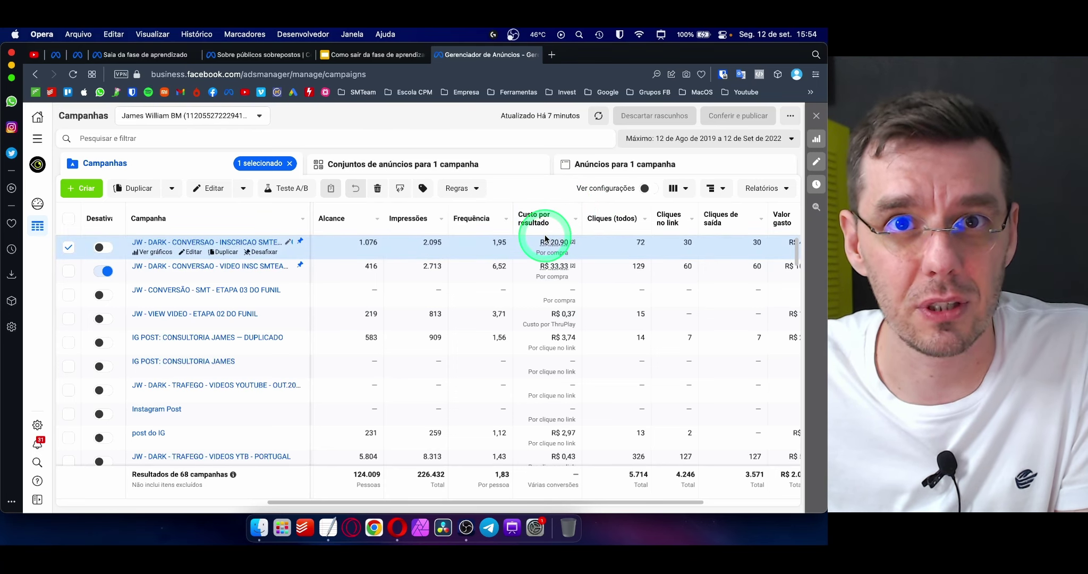
pyautogui.moveTo(550, 246)
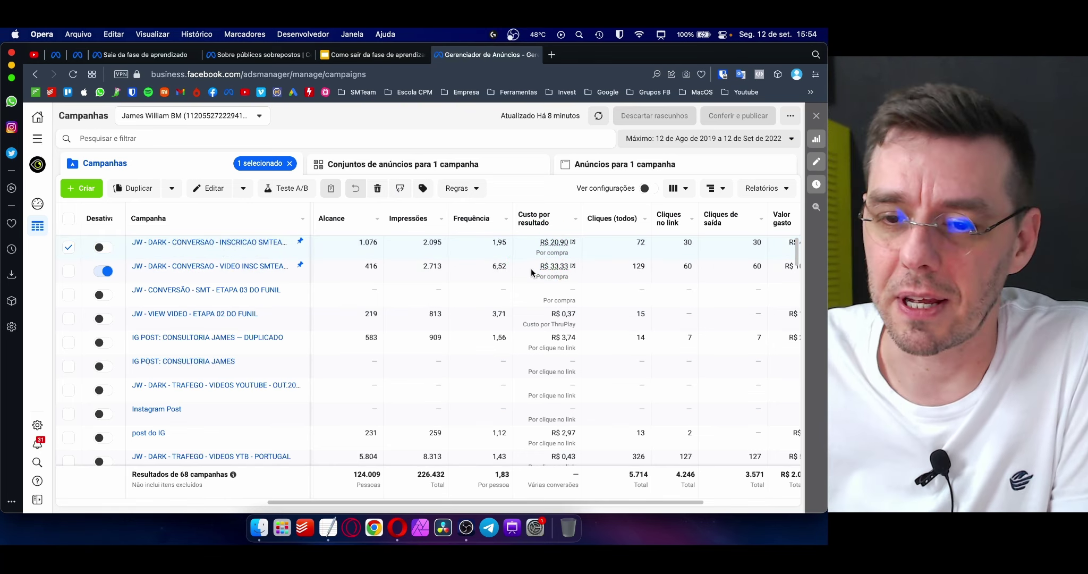
pyautogui.moveTo(543, 202)
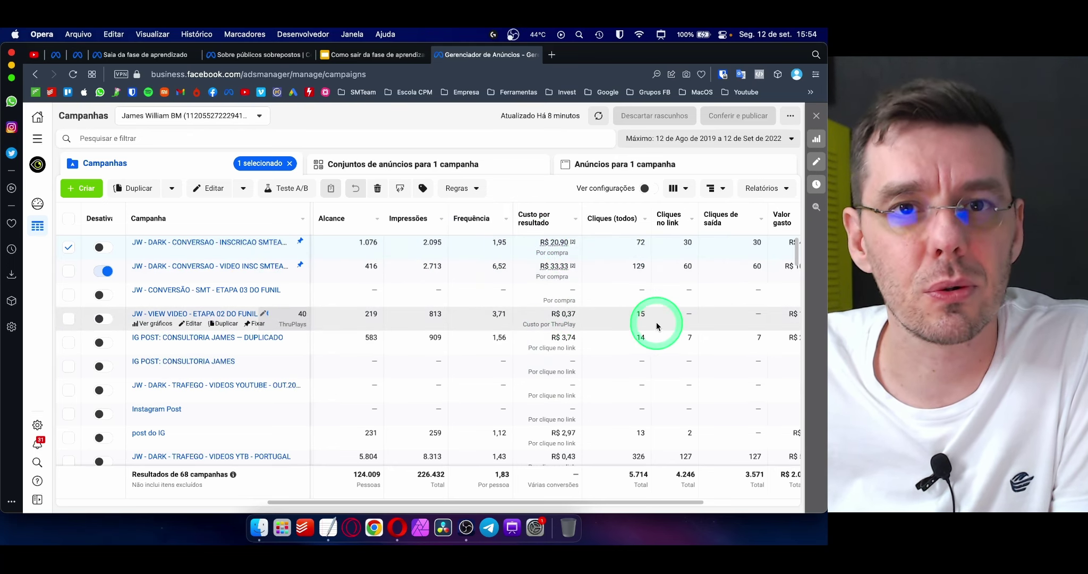
# Step: Search the column customization for "custo" to check that Custo por resultado is included, and close it without changes
pyautogui.click(685, 191)
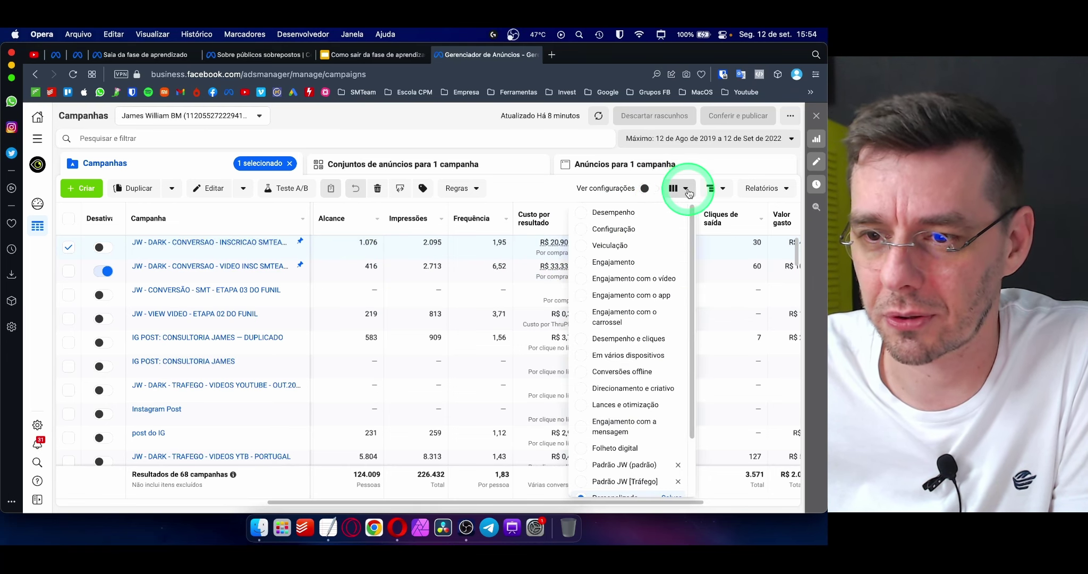
pyautogui.scroll(-3, 690, 239)
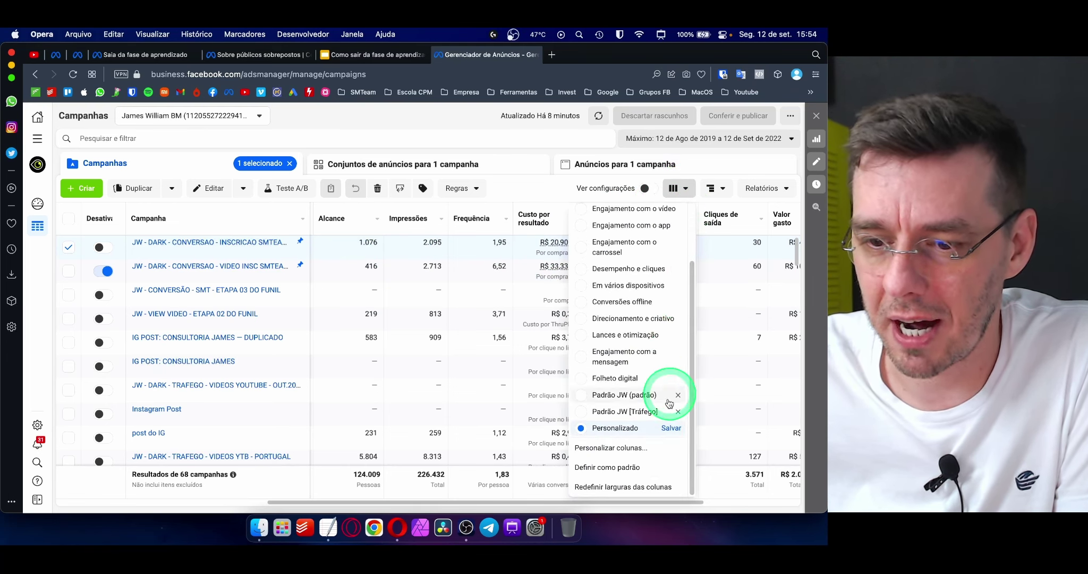
pyautogui.click(629, 448)
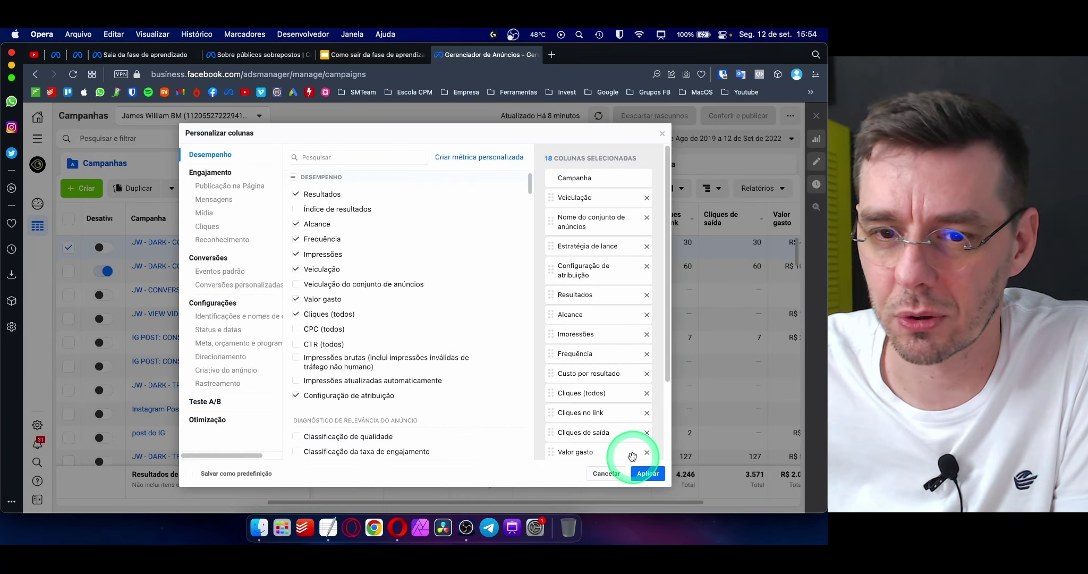
pyautogui.click(337, 157)
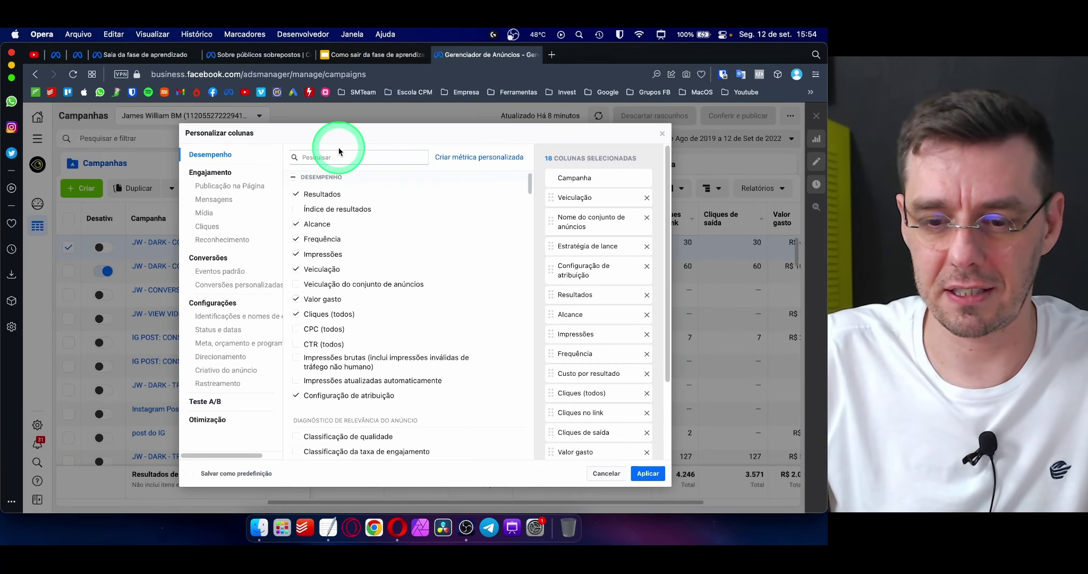
pyautogui.write('custo')
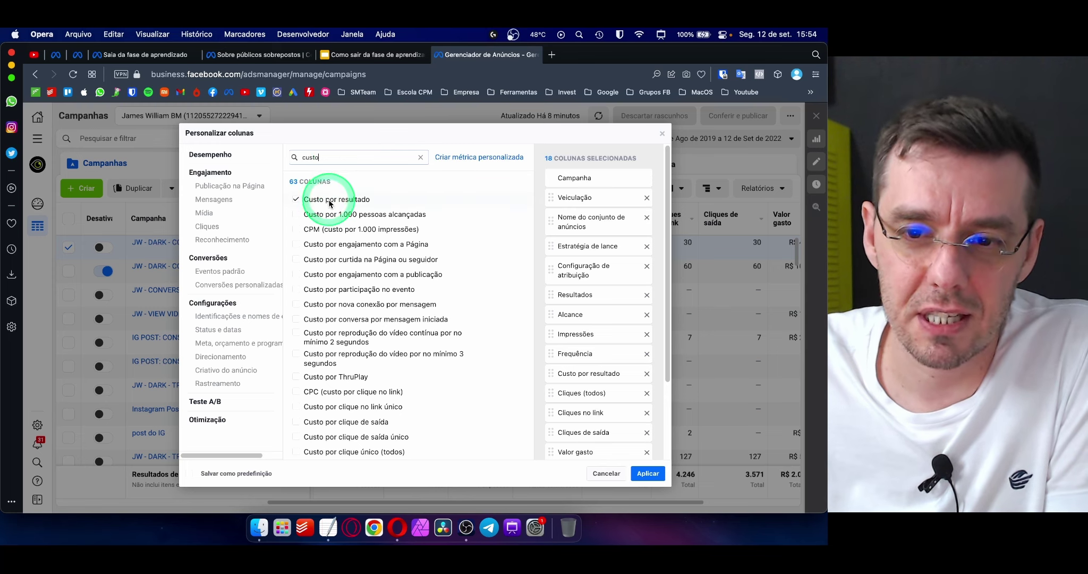
pyautogui.moveTo(298, 202)
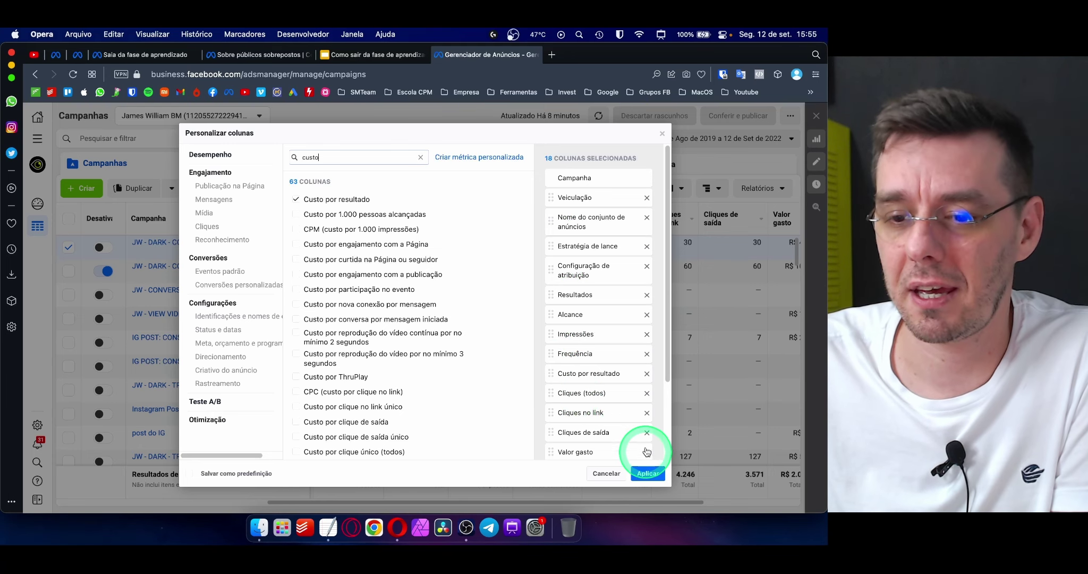
pyautogui.click(661, 133)
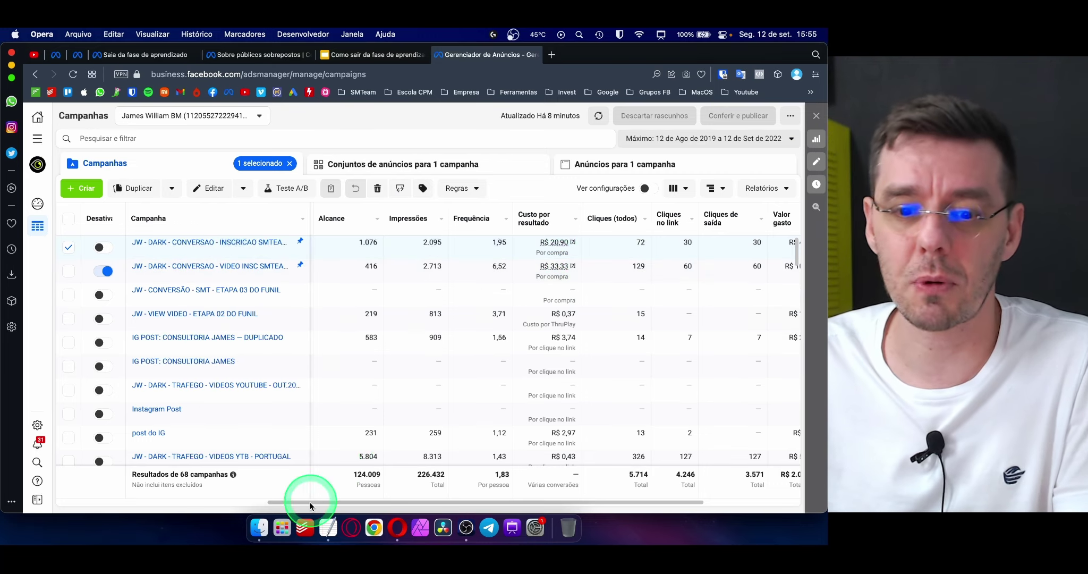
# Step: Switch to the Calculator and multiply 50 by the first campaign's rounded cost per result
pyautogui.click(282, 516)
pyautogui.click(321, 196)
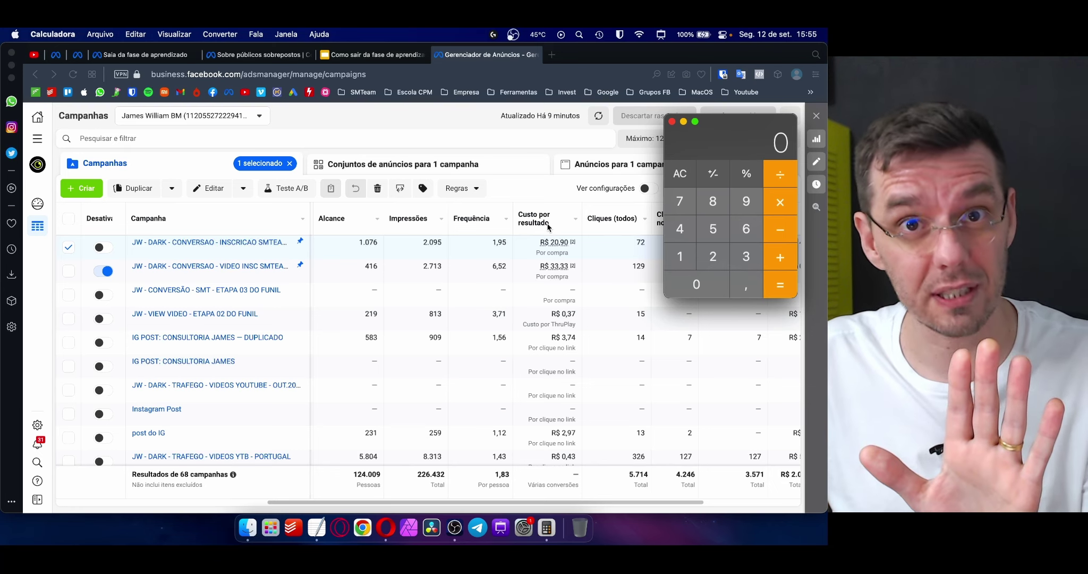
pyautogui.click(714, 239)
pyautogui.click(713, 274)
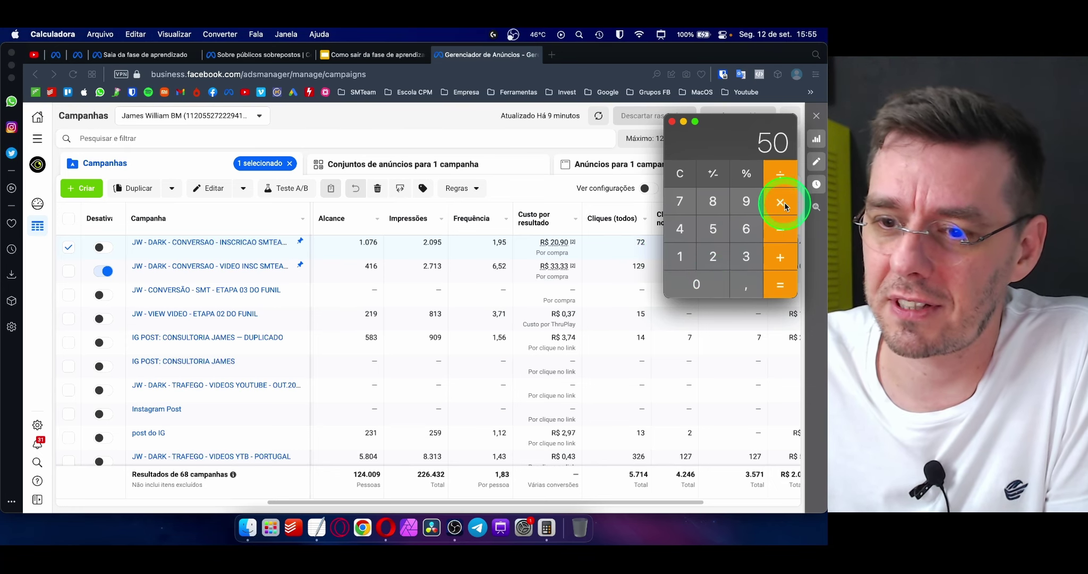
pyautogui.click(777, 282)
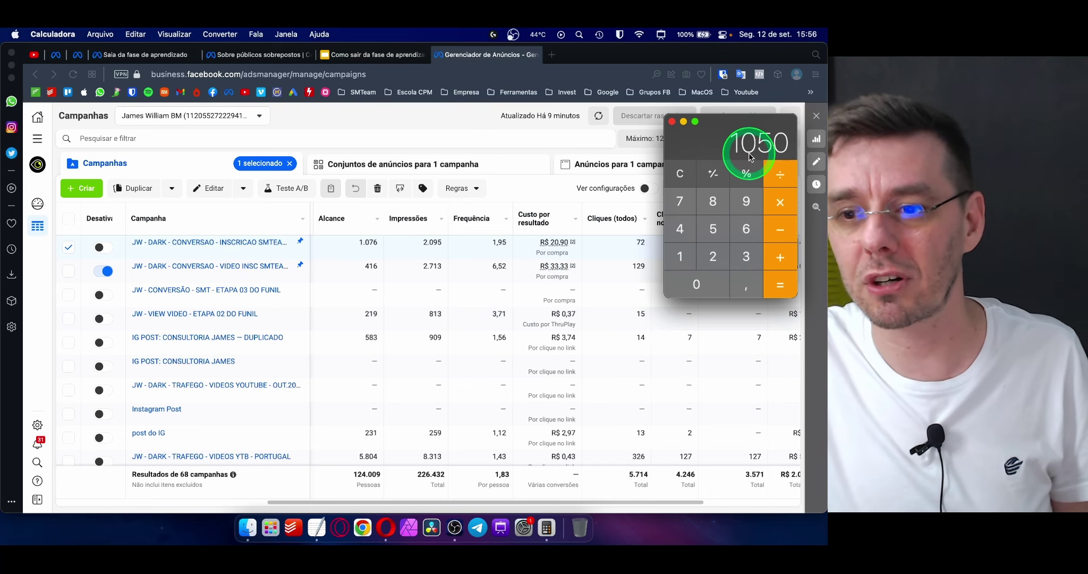
# Step: Divide the calculated 1050 total by 7 in the calculator to work out the daily budget
pyautogui.click(627, 247)
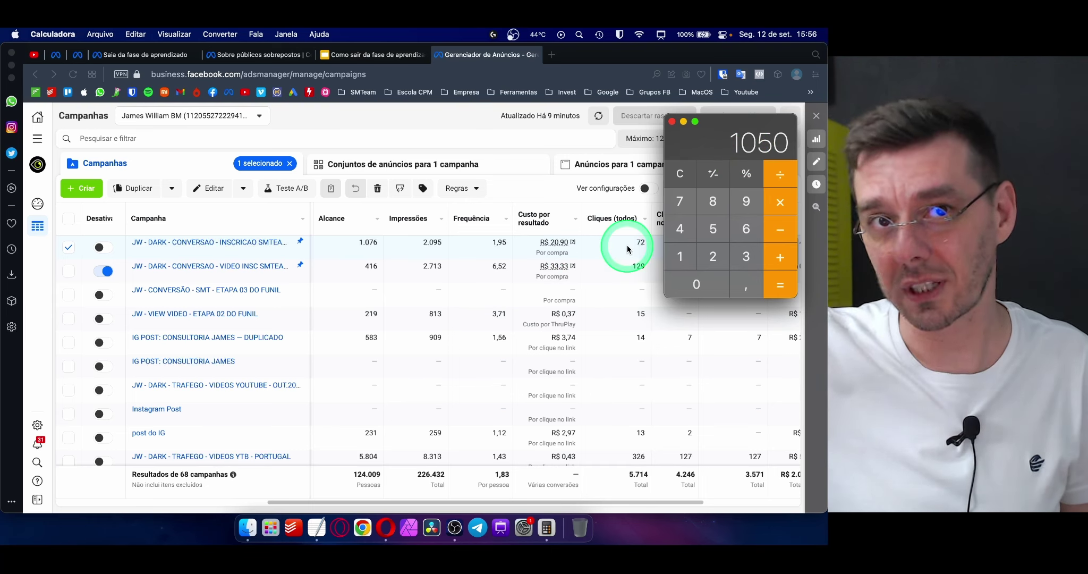
pyautogui.click(743, 162)
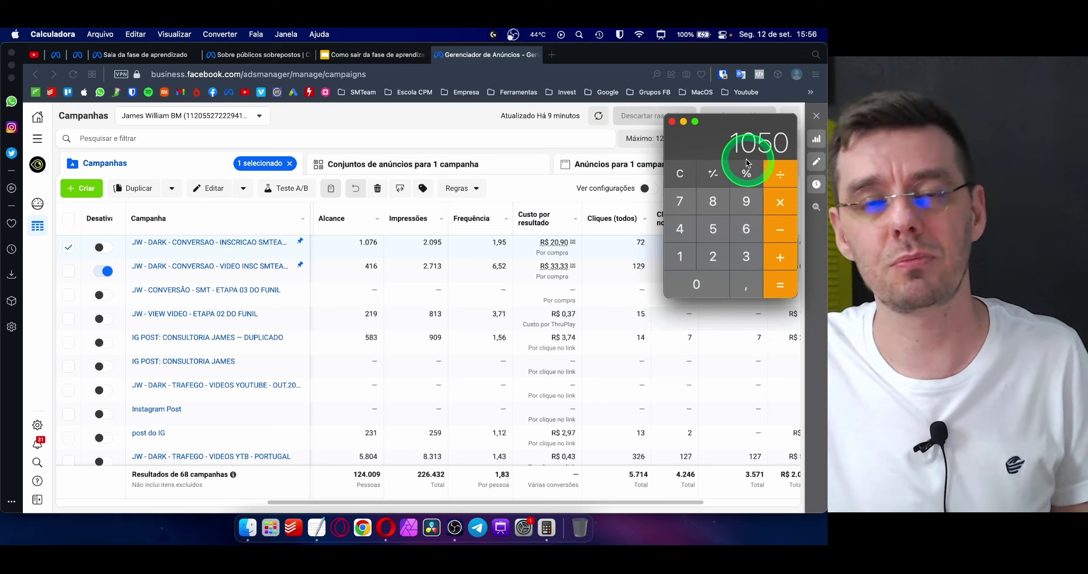
pyautogui.click(552, 247)
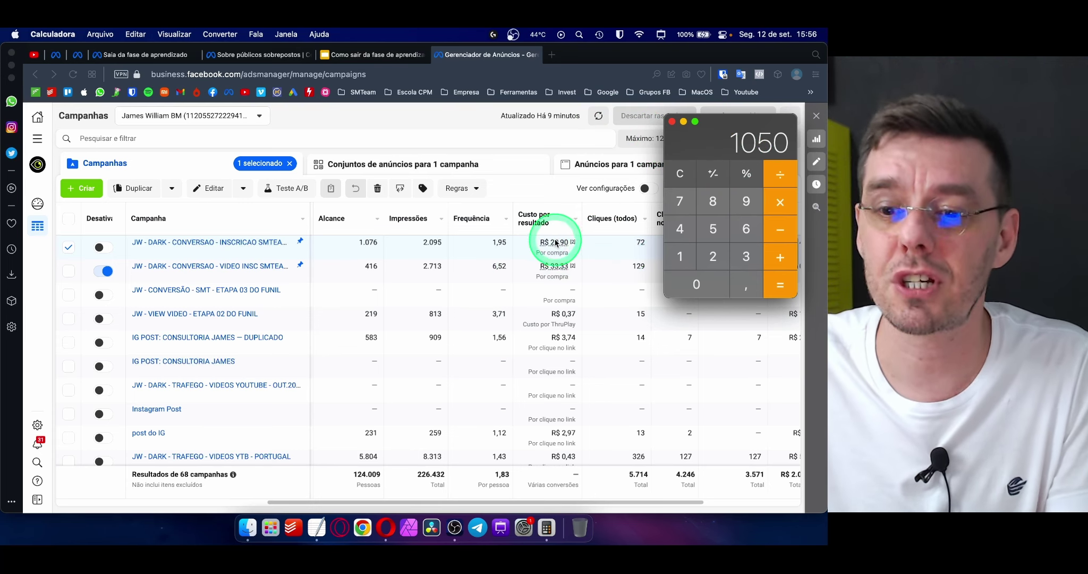
pyautogui.click(745, 168)
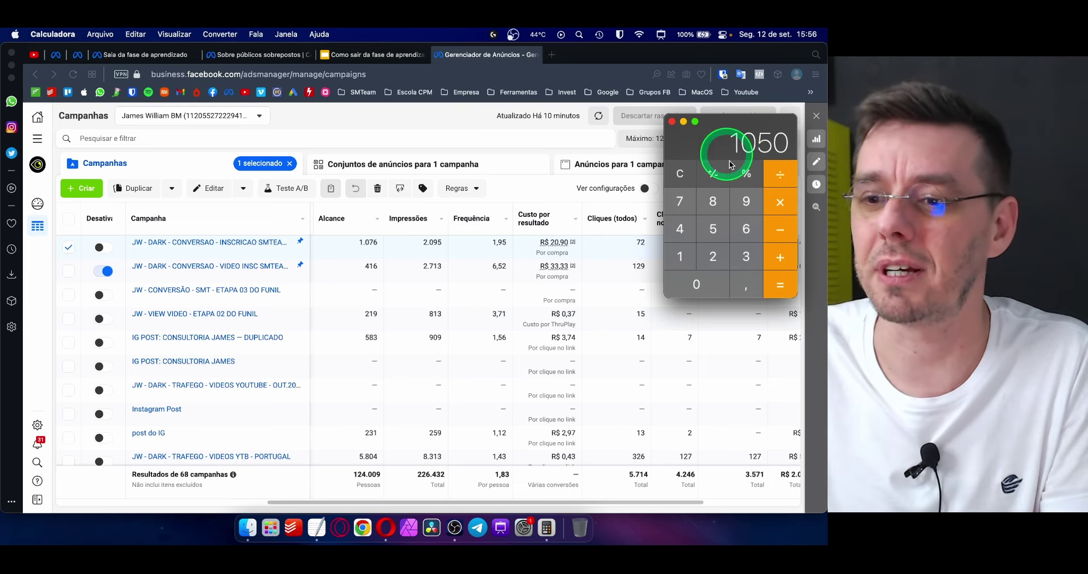
pyautogui.click(781, 175)
pyautogui.click(683, 208)
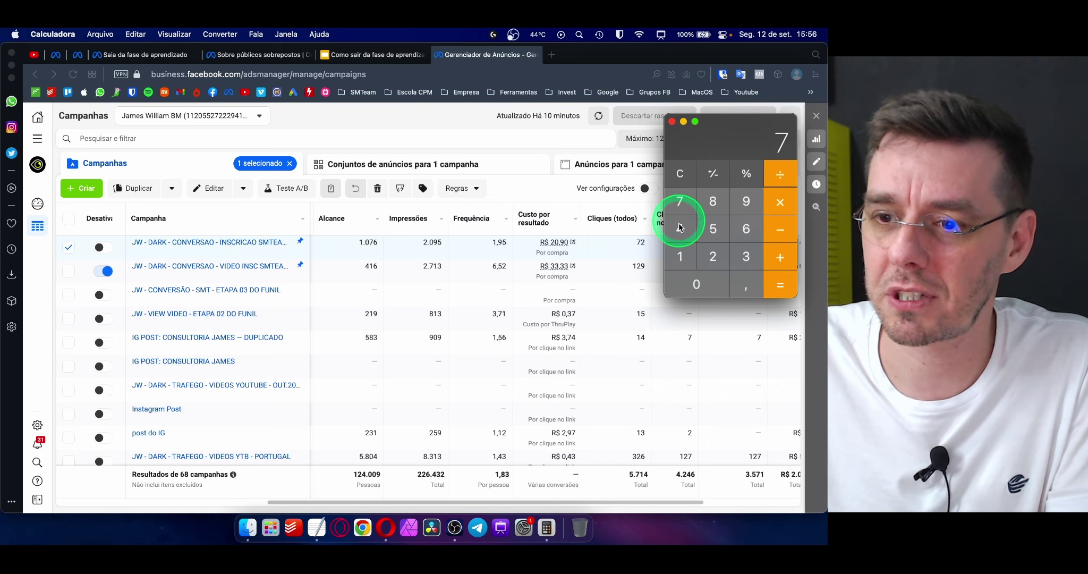
pyautogui.click(781, 286)
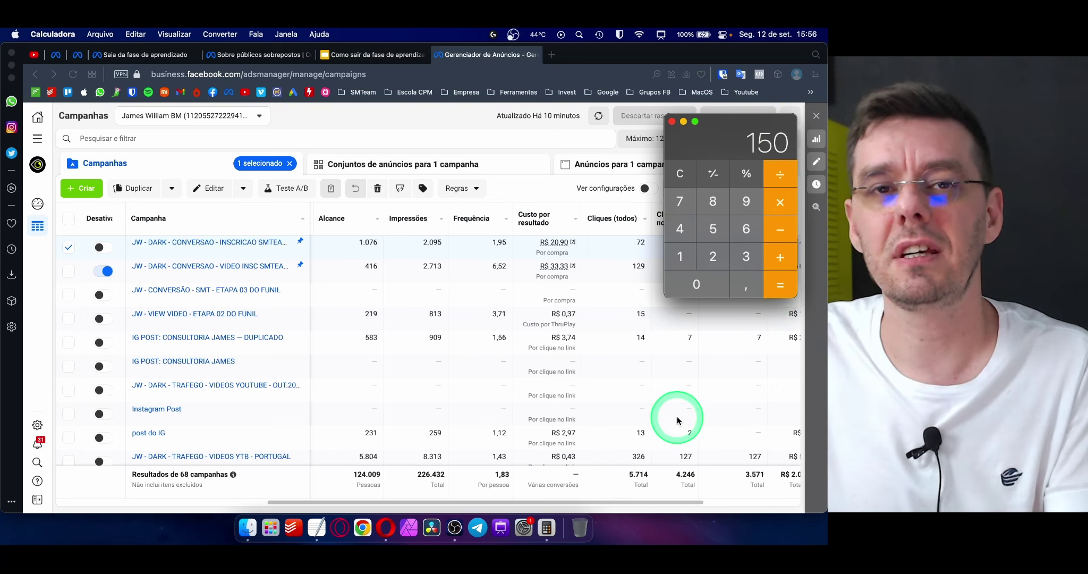